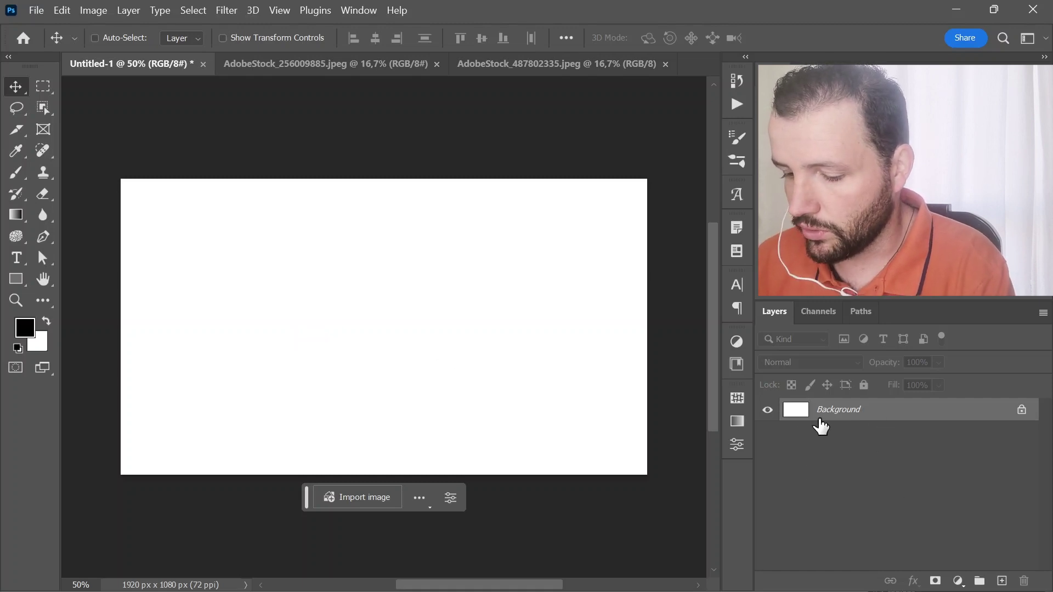
Add an empty Layer 1 above the white Background layer
{"action": "key", "text": "ctrl+shift+alt+n"}
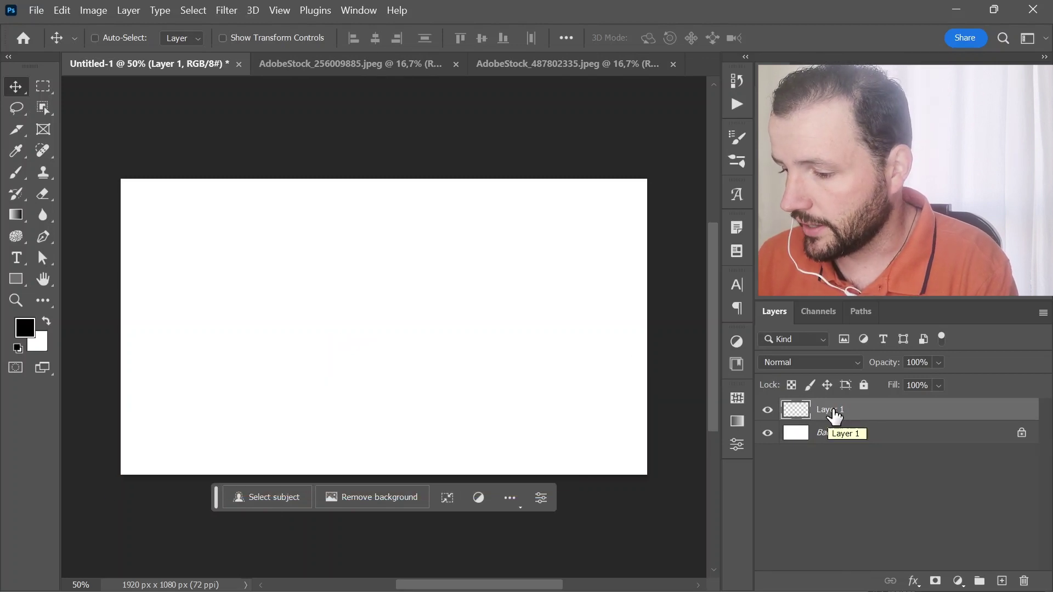
{"action": "right_click", "coordinate": [835, 417]}
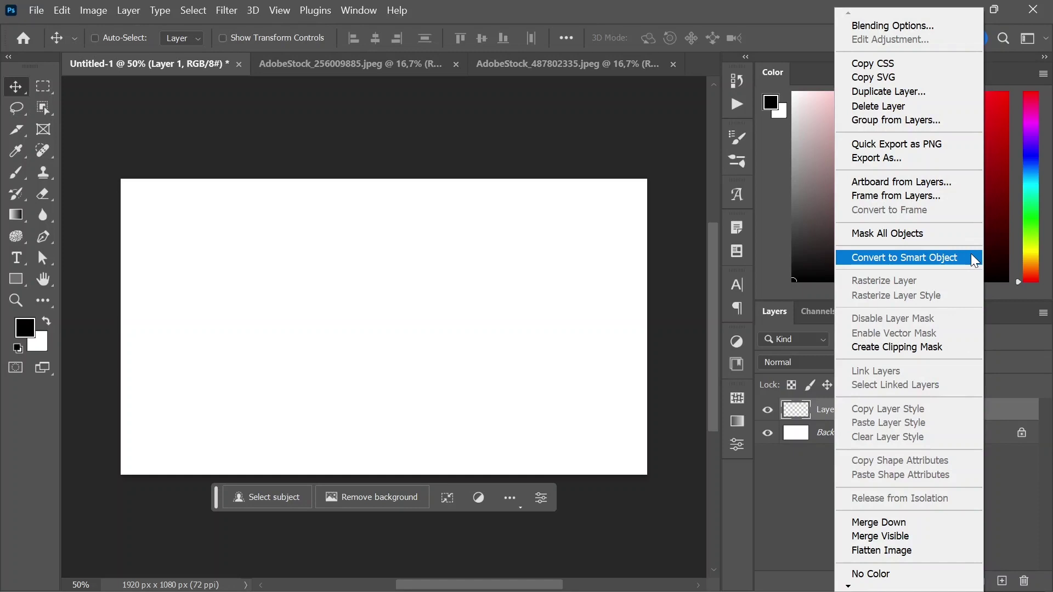
{"action": "left_click", "coordinate": [973, 259]}
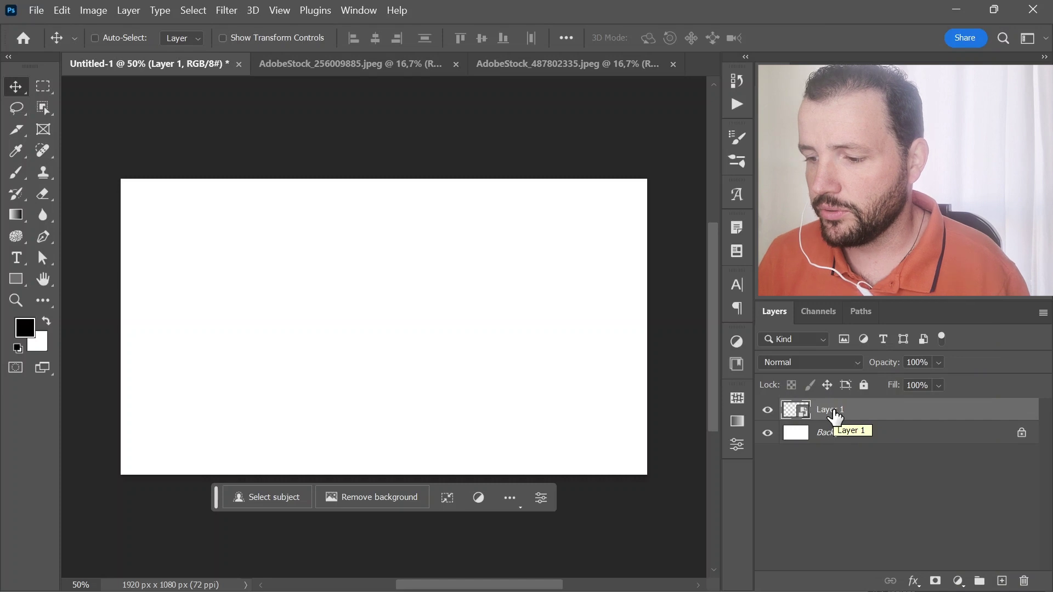
{"action": "key", "text": "Delete"}
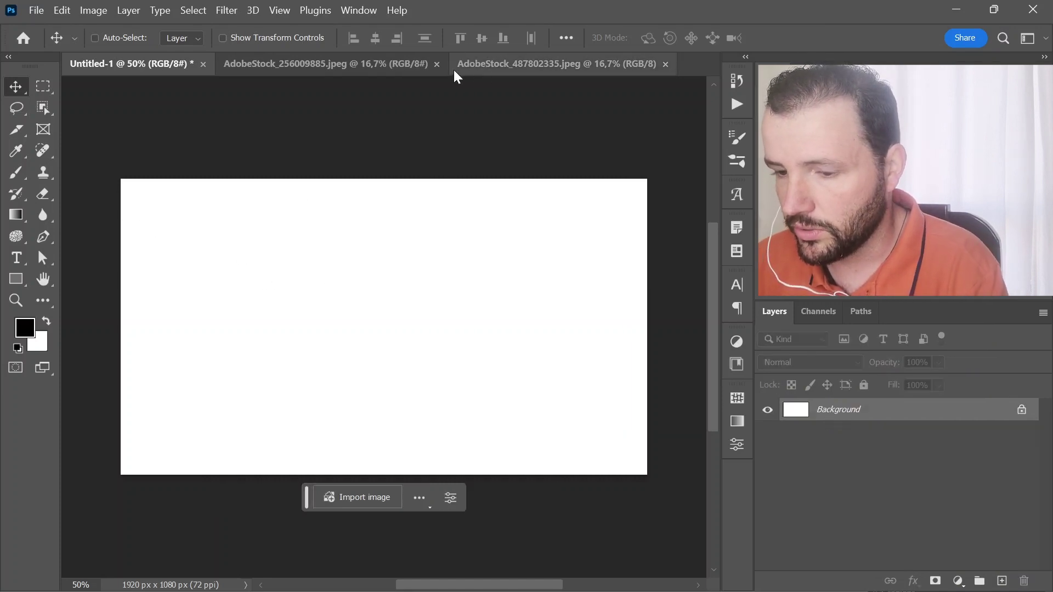
Duplicate the padlock photo's background into Layer 1 and convert it to a smart object
{"action": "left_click", "coordinate": [379, 64]}
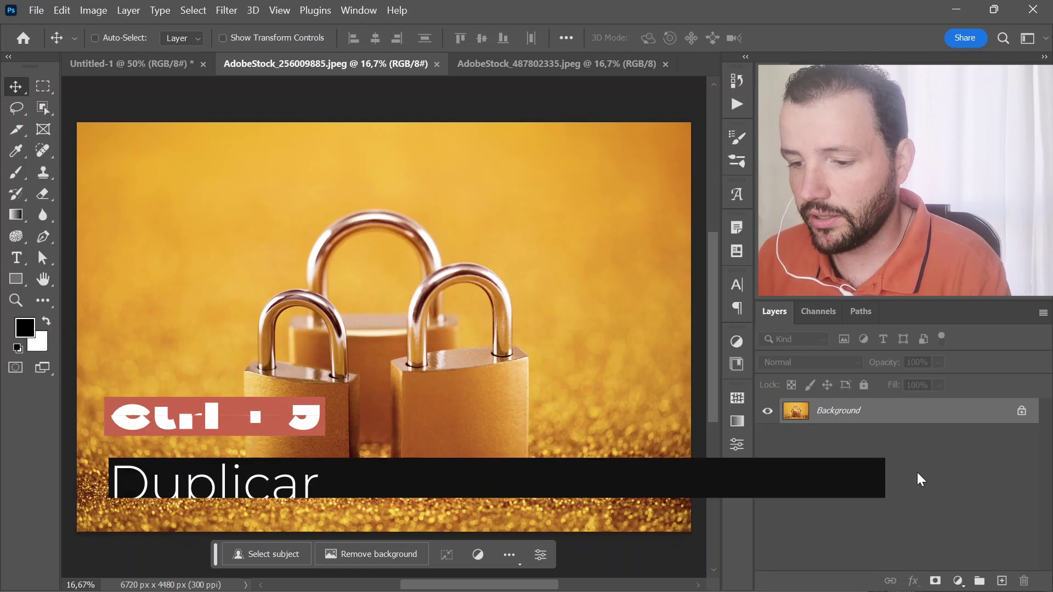
{"action": "key", "text": "ctrl+j"}
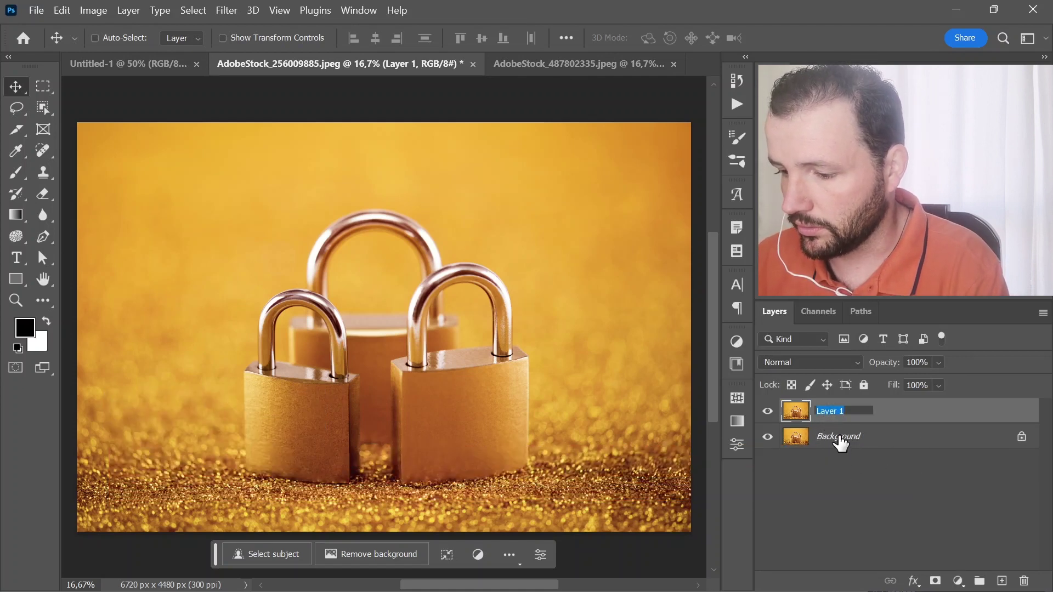
{"action": "left_click", "coordinate": [840, 442]}
{"action": "left_click", "coordinate": [834, 410]}
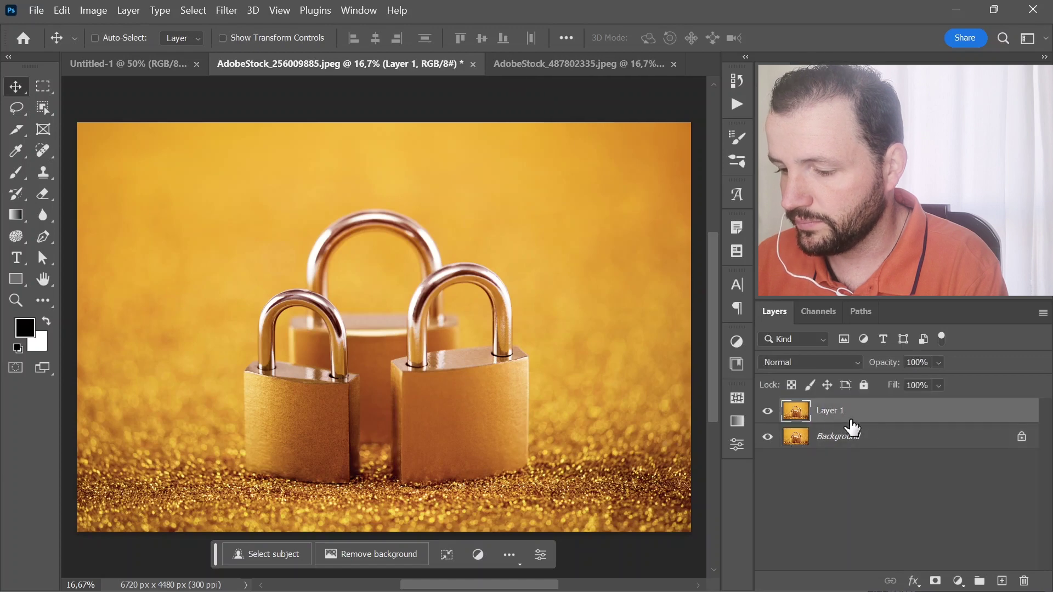
{"action": "right_click", "coordinate": [865, 414]}
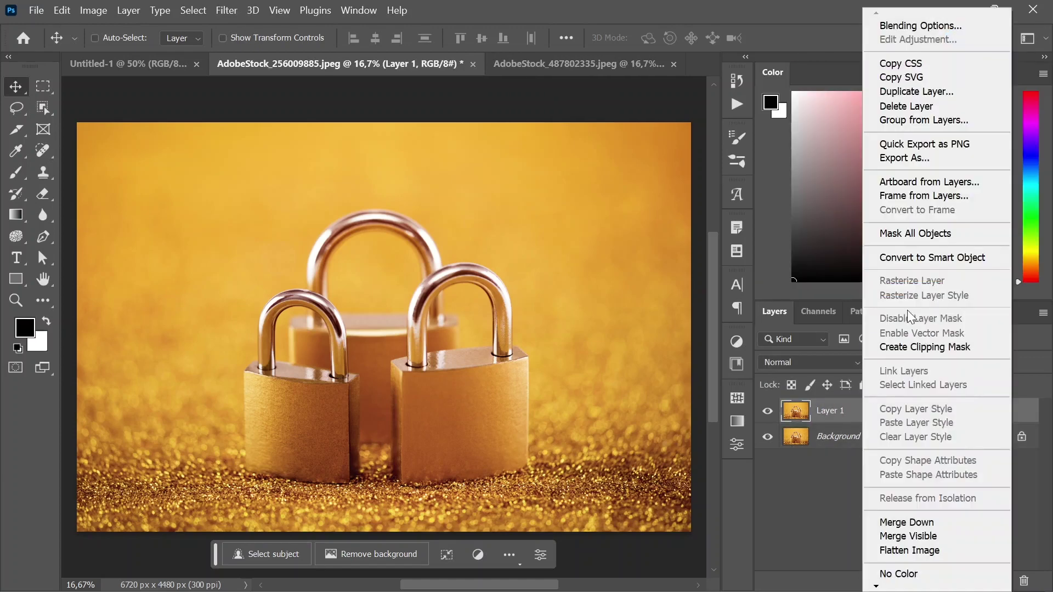
{"action": "left_click", "coordinate": [910, 260]}
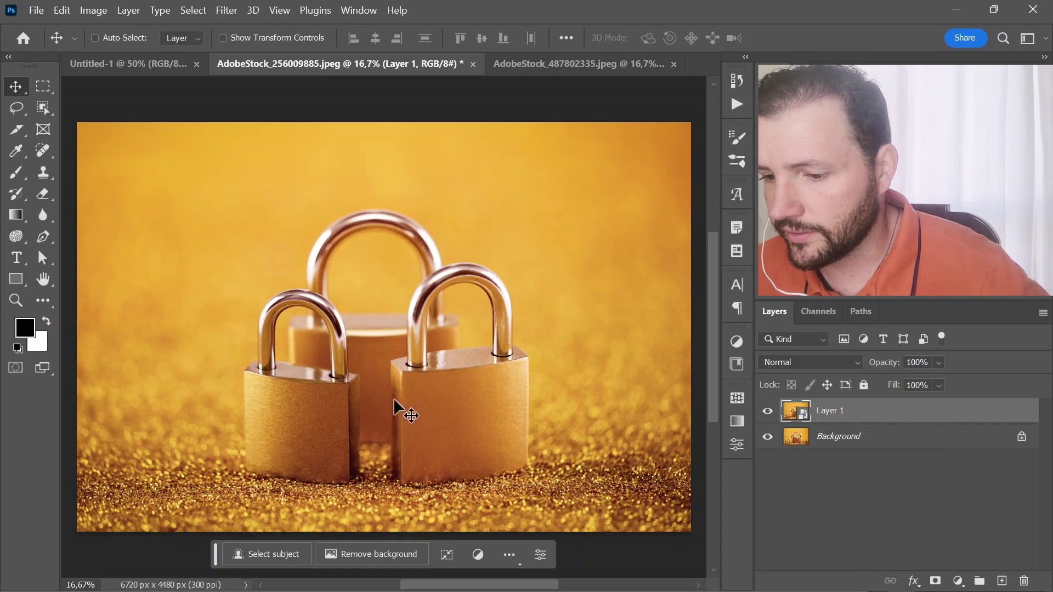
{"action": "left_click", "coordinate": [227, 10]}
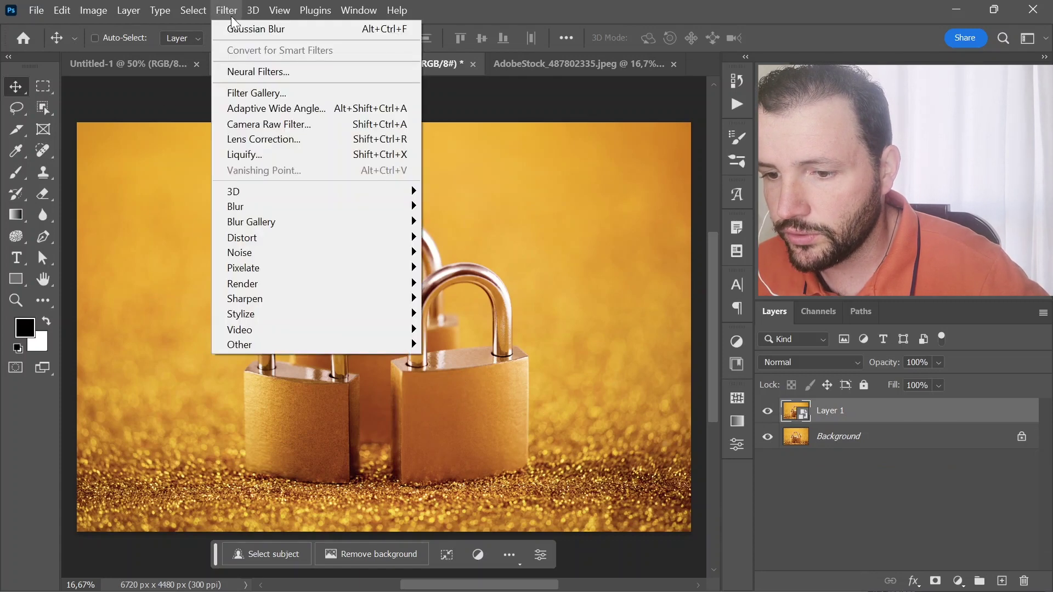
Apply a strong Gaussian Blur smart filter to the padlock Layer 1
{"action": "mouse_move", "coordinate": [236, 206]}
{"action": "left_click", "coordinate": [491, 268]}
{"action": "left_click", "coordinate": [519, 368]}
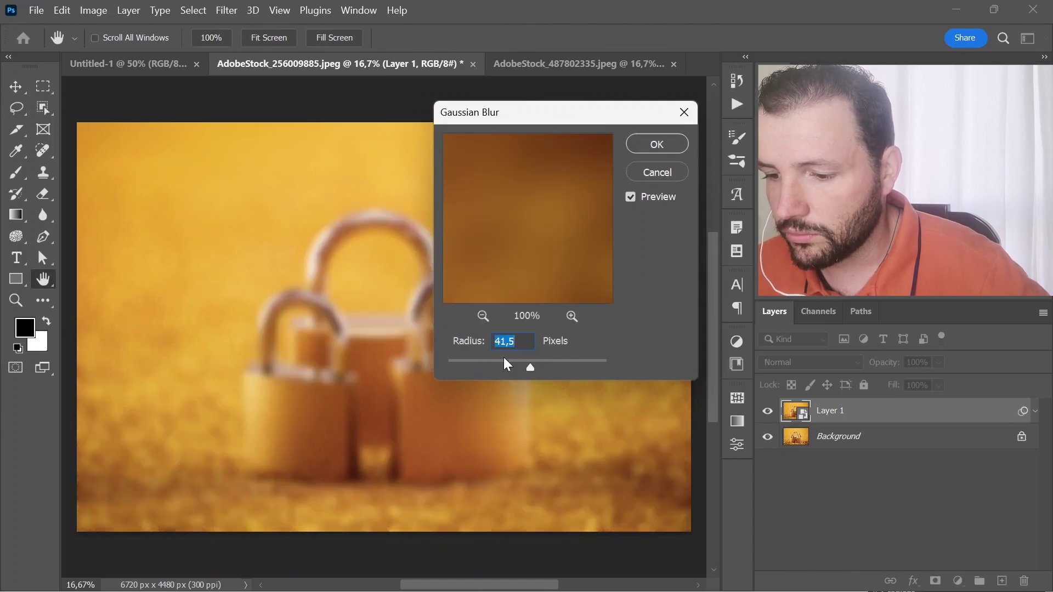
{"action": "left_click", "coordinate": [657, 144]}
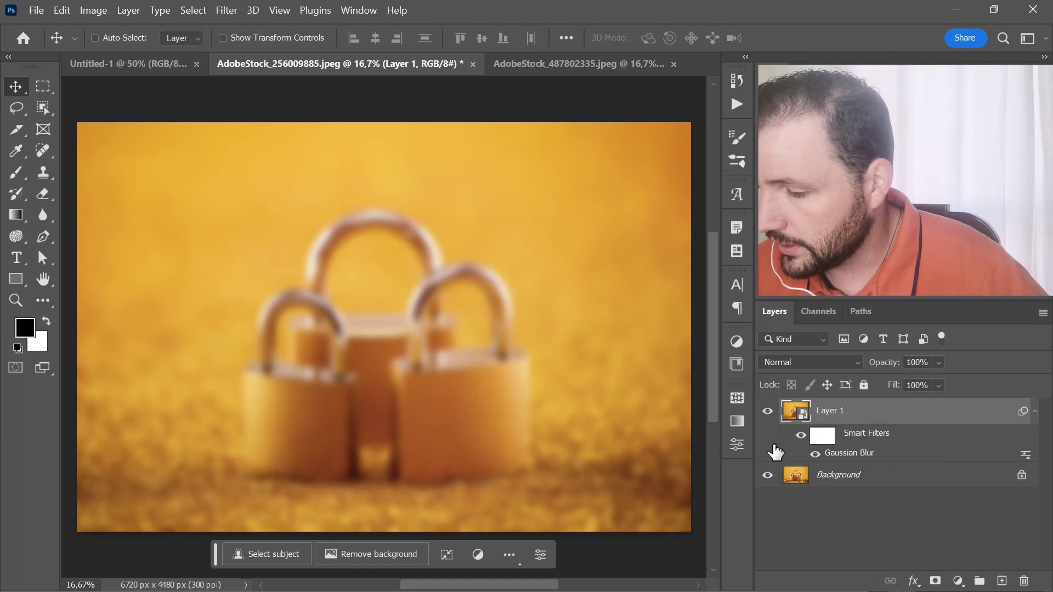
Lower the Gaussian Blur smart filter's radius to 7 pixels
{"action": "double_click", "coordinate": [846, 454]}
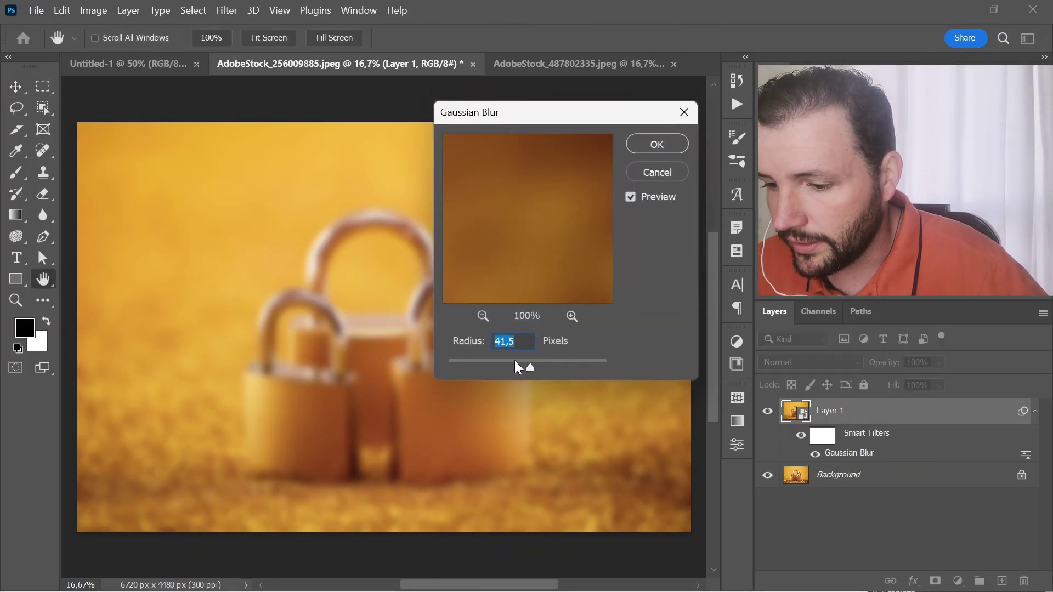
{"action": "left_click_drag", "start_coordinate": [529, 367], "coordinate": [484, 367]}
{"action": "left_click", "coordinate": [499, 361]}
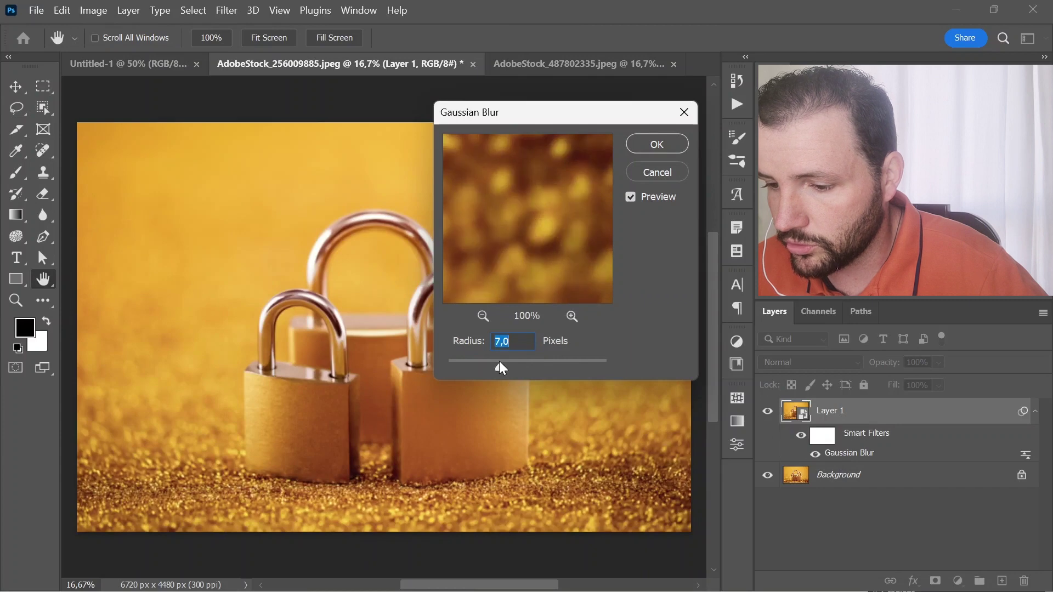
{"action": "left_click", "coordinate": [666, 149]}
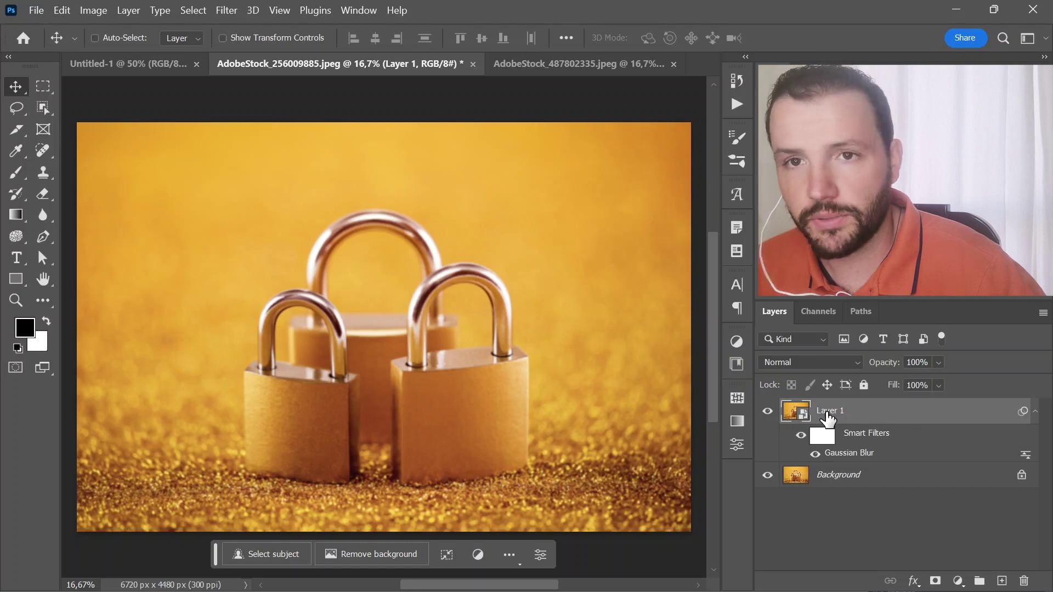
Delete the Gaussian Blur smart filter and apply a High Pass of about 58.2 px radius
{"action": "right_click", "coordinate": [861, 462]}
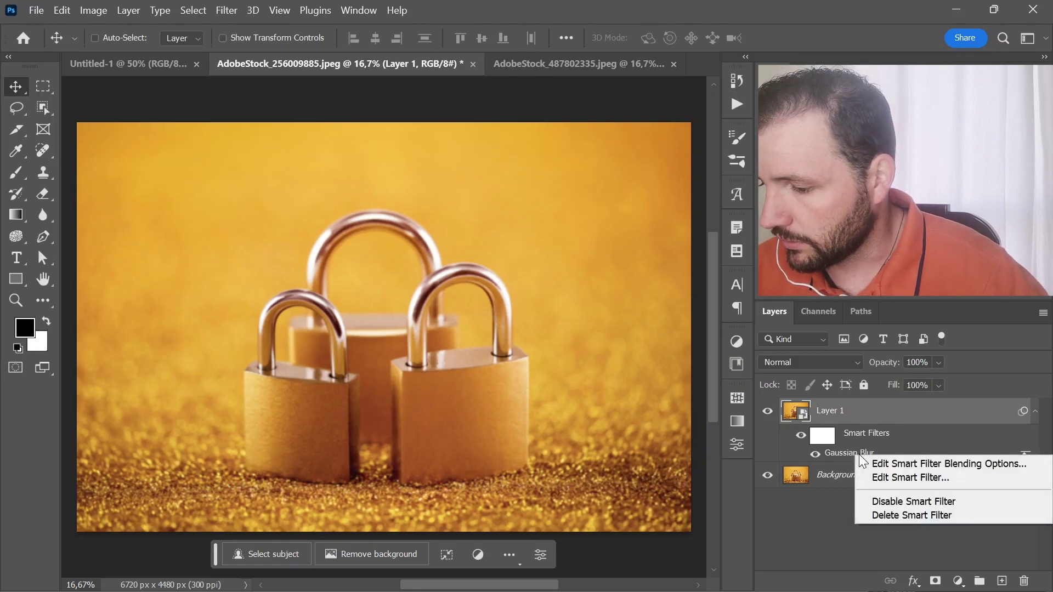
{"action": "left_click", "coordinate": [916, 516]}
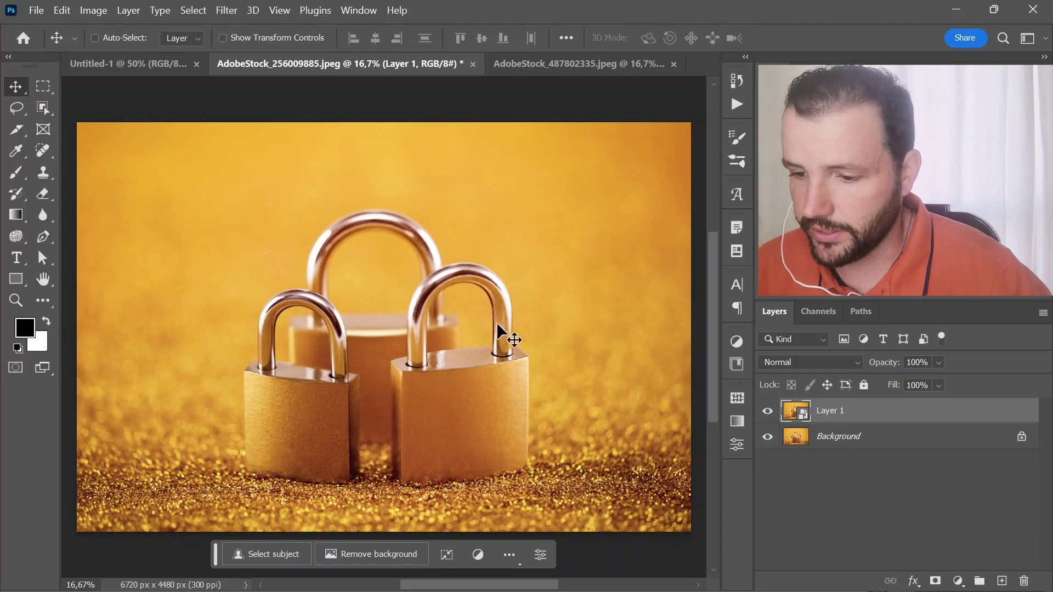
{"action": "left_click", "coordinate": [235, 14]}
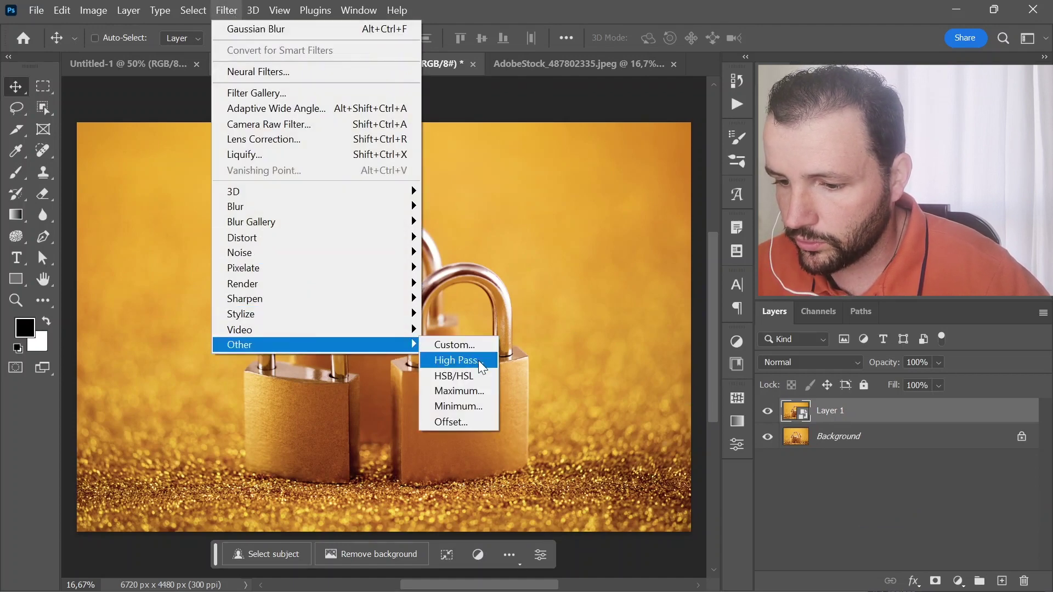
{"action": "mouse_move", "coordinate": [312, 344]}
{"action": "left_click", "coordinate": [478, 362]}
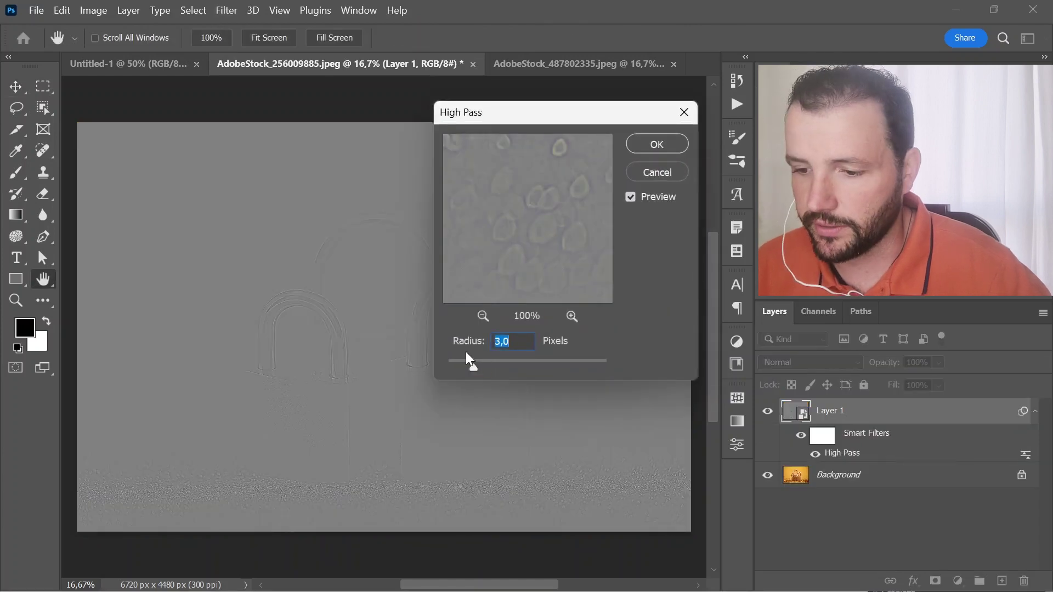
{"action": "left_click_drag", "start_coordinate": [474, 367], "coordinate": [537, 366]}
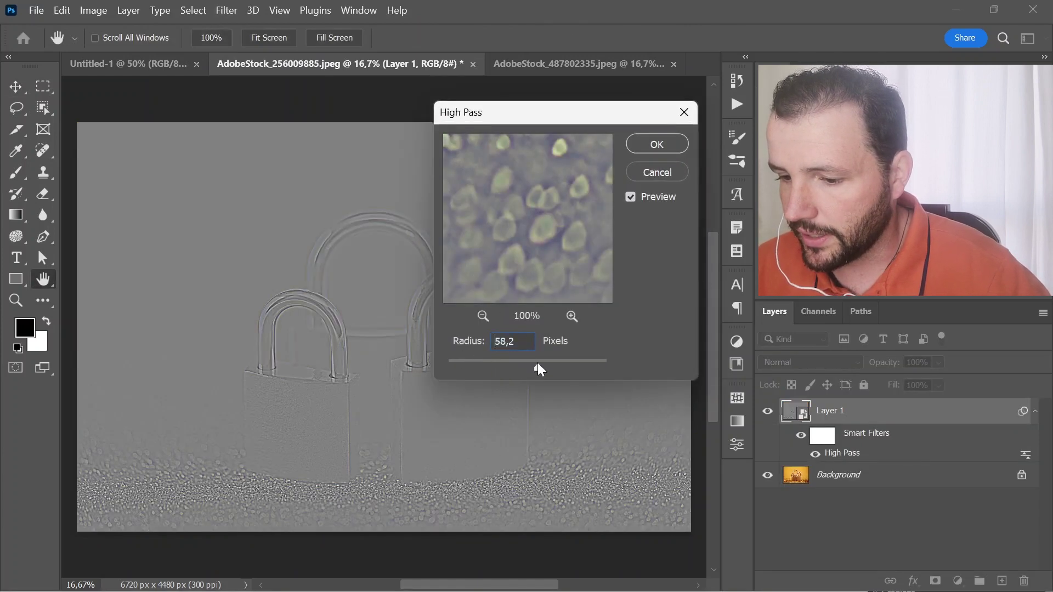
{"action": "left_click", "coordinate": [672, 144]}
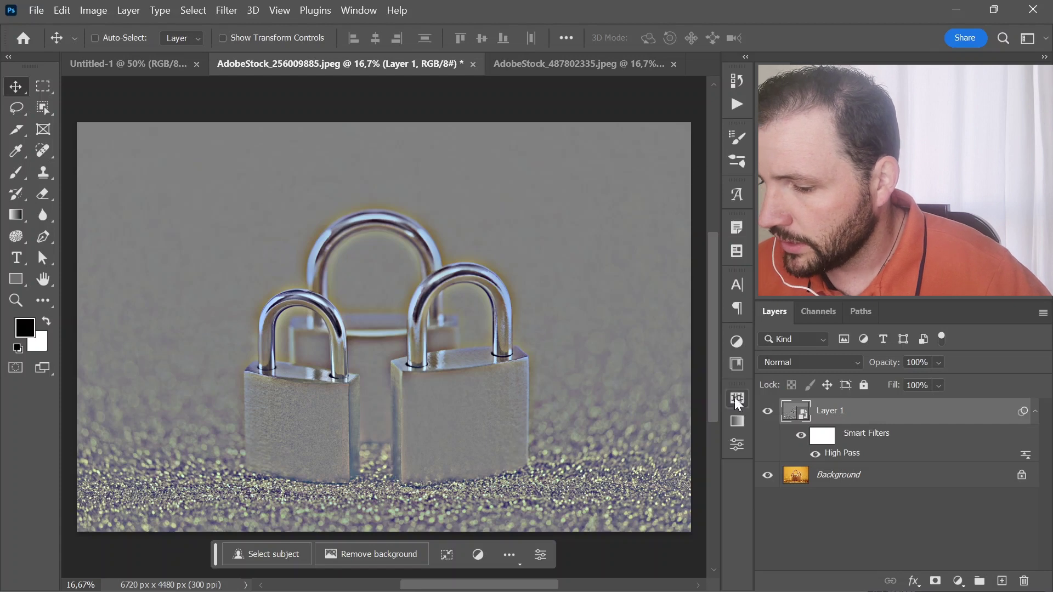
Set Layer 1's blend mode to Linear Light and zoom in on the padlocks
{"action": "left_click", "coordinate": [798, 362]}
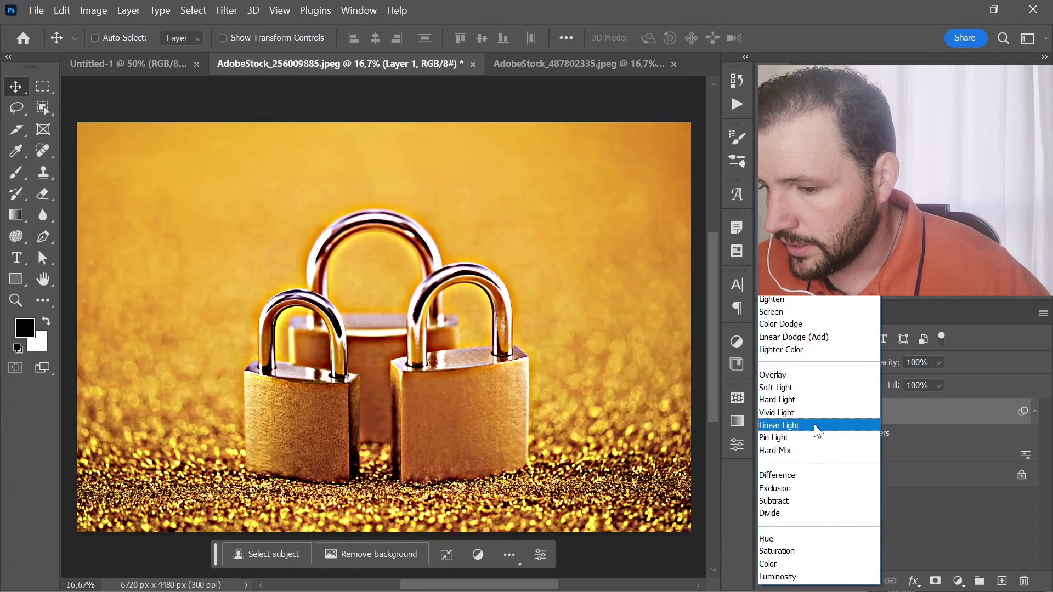
{"action": "left_click", "coordinate": [814, 425]}
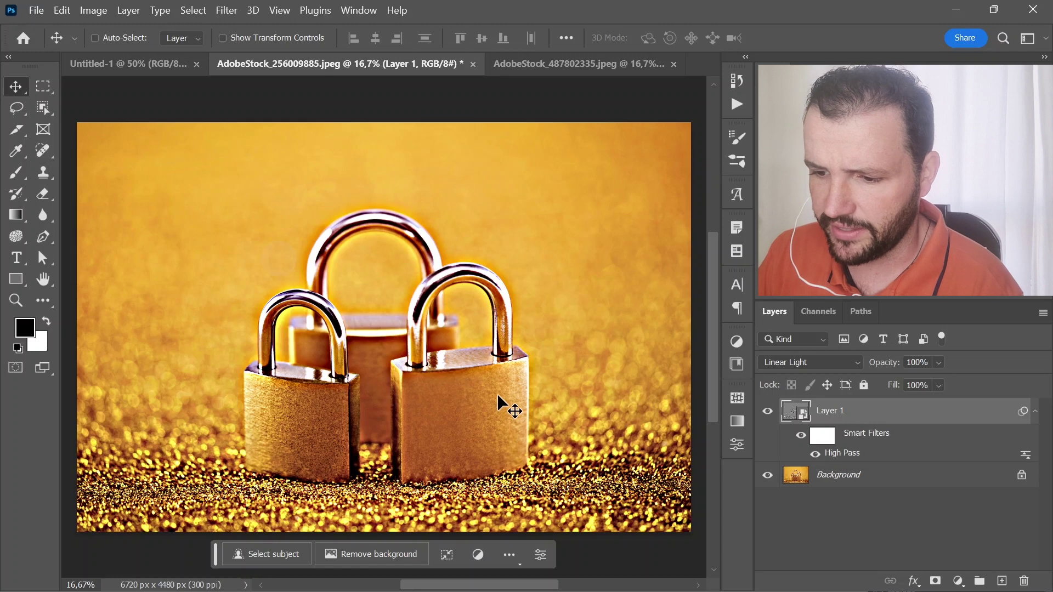
{"action": "left_click", "coordinate": [475, 370], "text": "ctrl"}
{"action": "left_click", "coordinate": [474, 369], "text": "ctrl"}
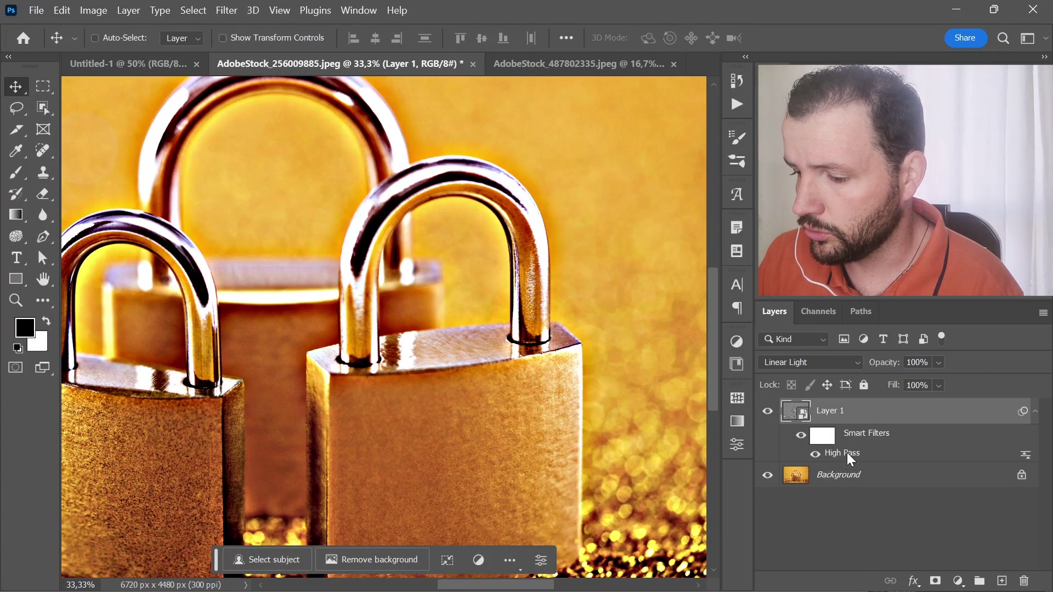
Adjust the High Pass smart filter radius down to about 5 pixels
{"action": "left_click", "coordinate": [485, 359]}
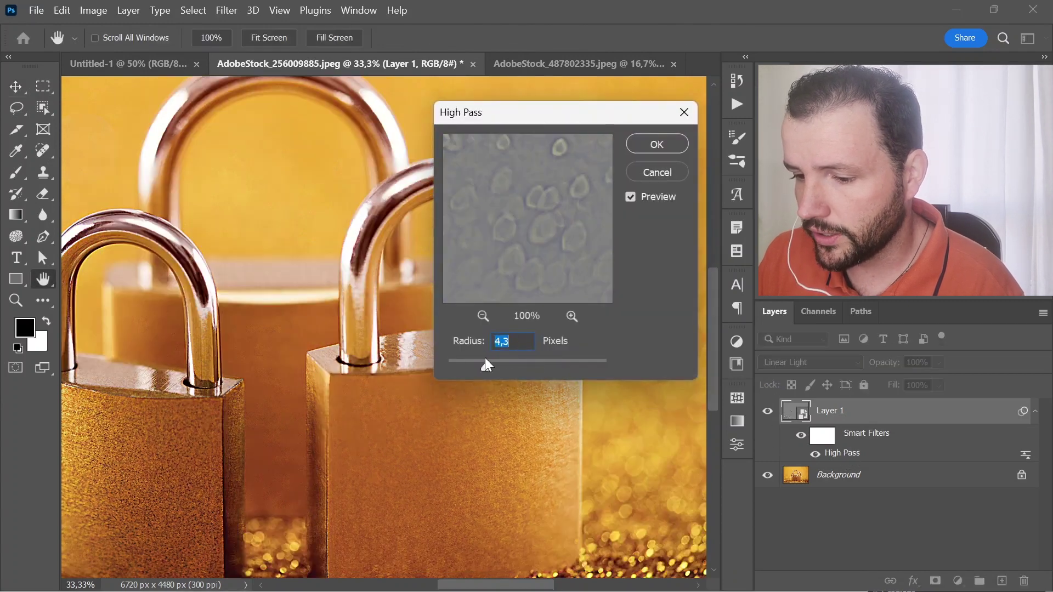
{"action": "left_click_drag", "start_coordinate": [491, 366], "coordinate": [502, 364]}
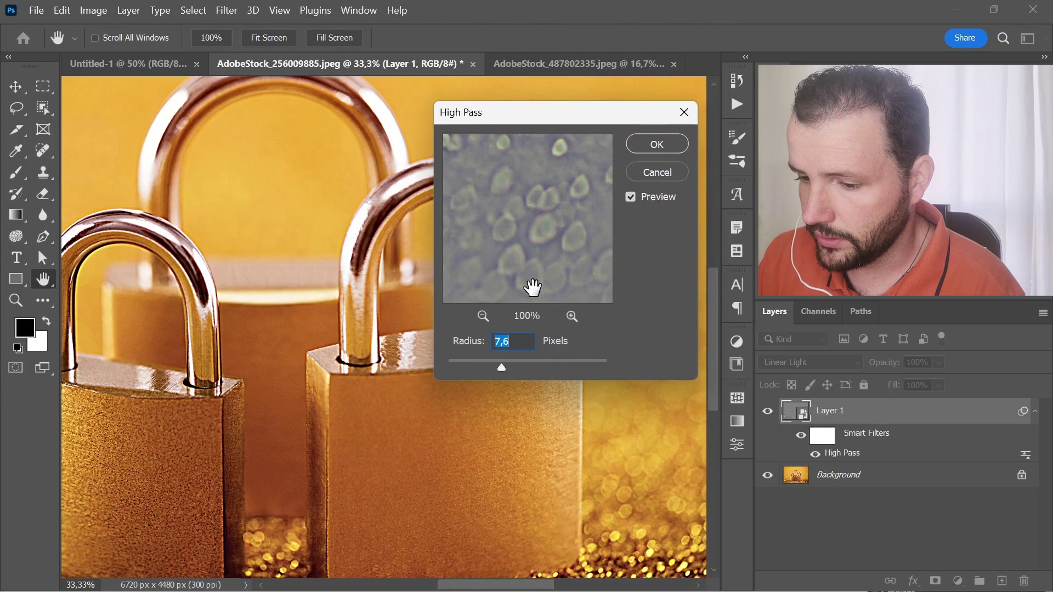
{"action": "left_click_drag", "start_coordinate": [495, 366], "coordinate": [500, 365]}
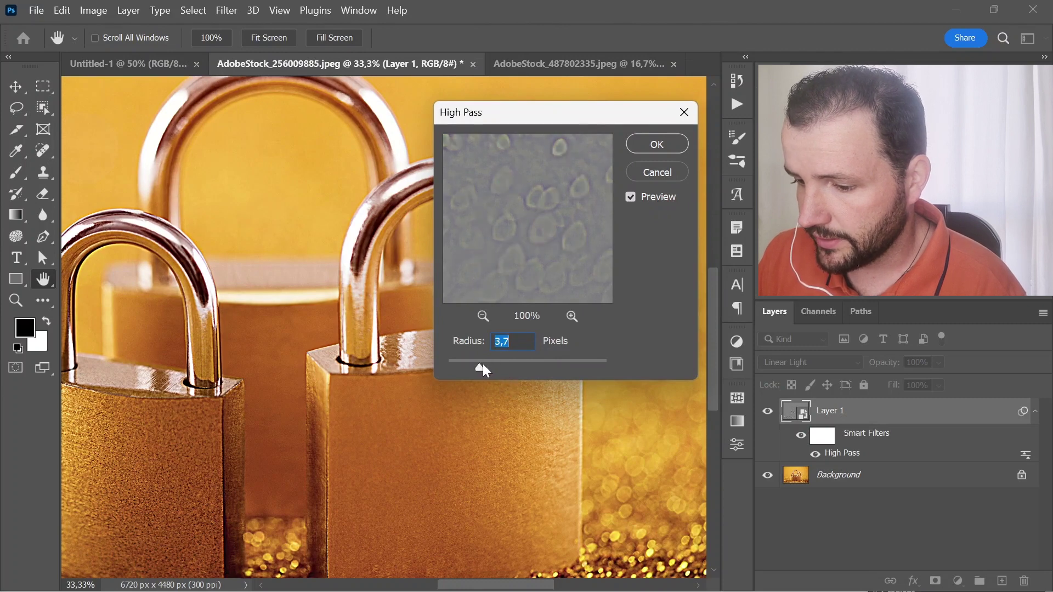
{"action": "left_click_drag", "start_coordinate": [496, 366], "coordinate": [489, 365]}
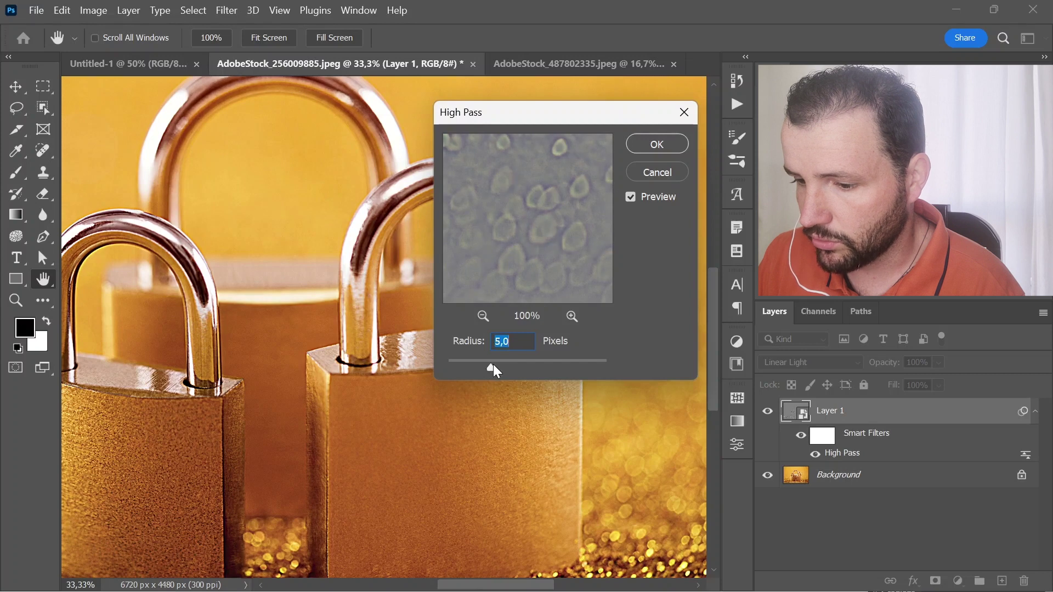
{"action": "left_click", "coordinate": [648, 146]}
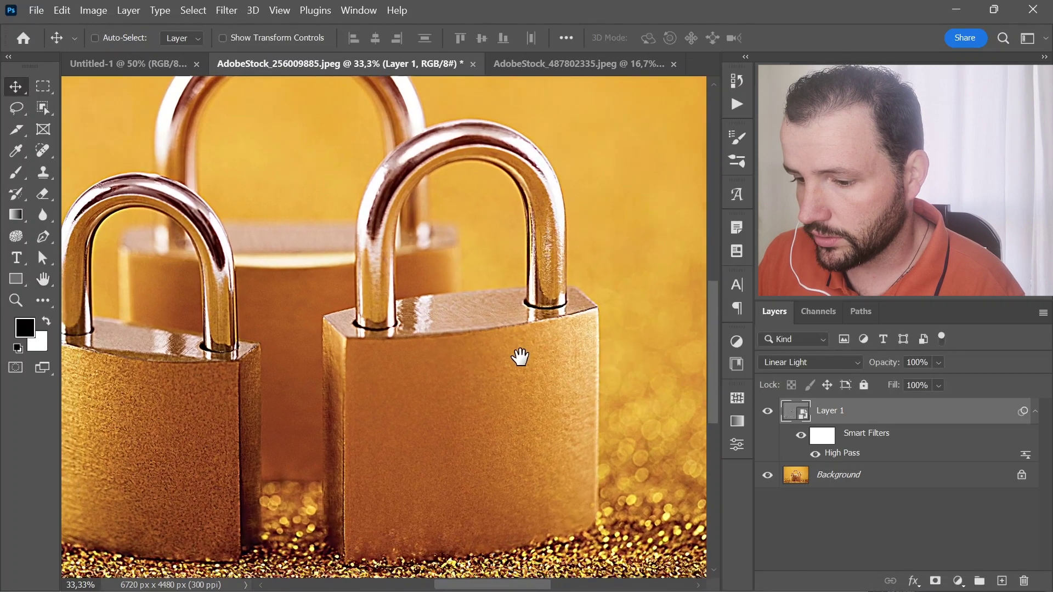
Zoom back out to view the whole padlock photo
{"action": "left_click_drag", "start_coordinate": [503, 403], "coordinate": [522, 343]}
{"action": "key", "text": "z"}
{"action": "left_click", "coordinate": [477, 373], "text": "alt"}
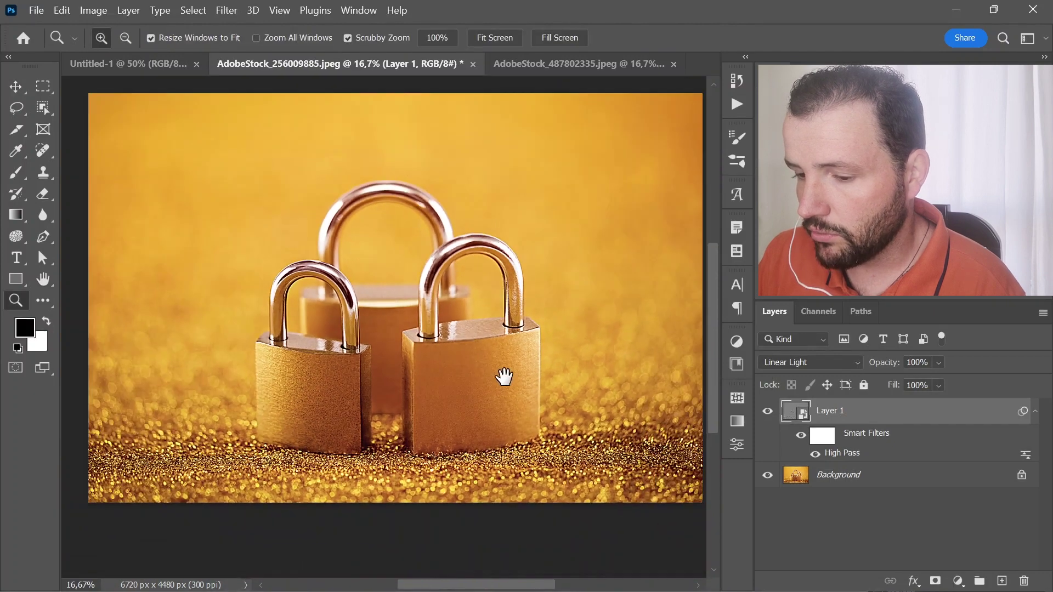
{"action": "key", "text": "v"}
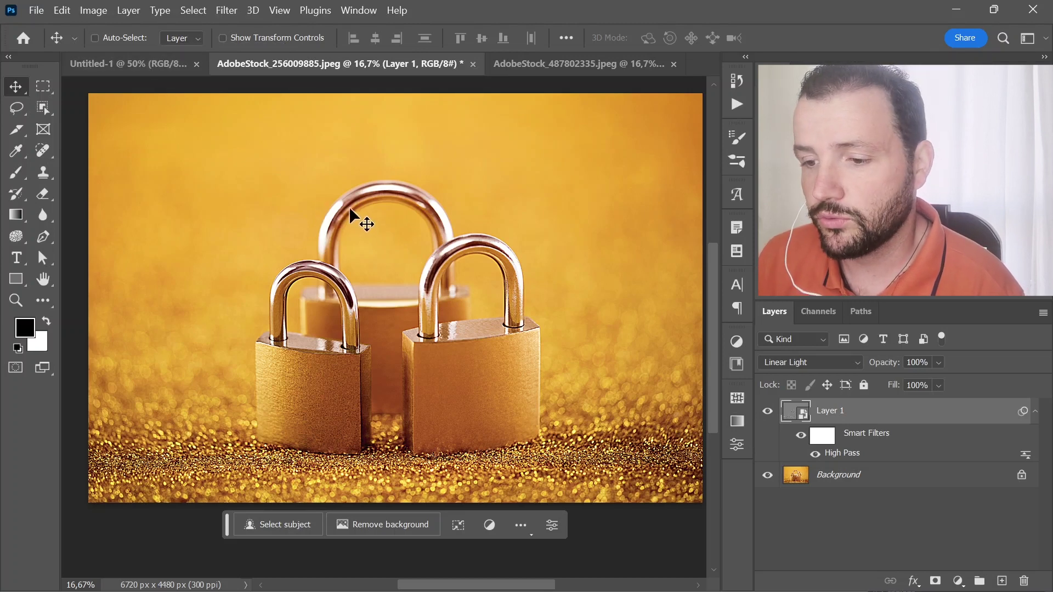
Switch from Photoshop to the Illustrator document of travel stamp designs
{"action": "key", "text": "alt+Tab"}
{"action": "key", "text": "alt+Tab"}
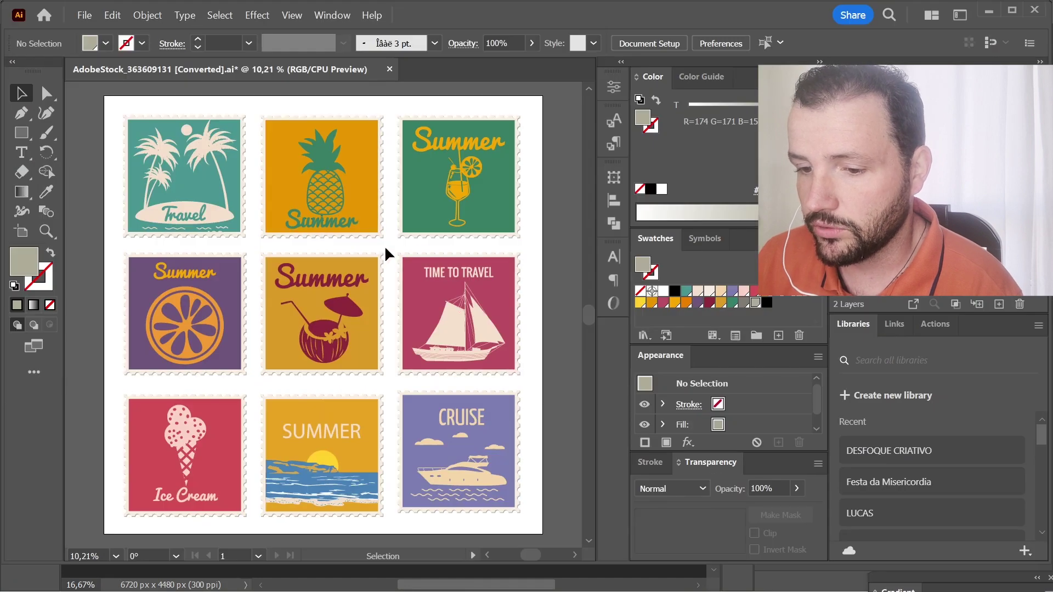
Bring up the t-shirt photo tab in Photoshop, then return to the Illustrator stamps
{"action": "left_click", "coordinate": [367, 168]}
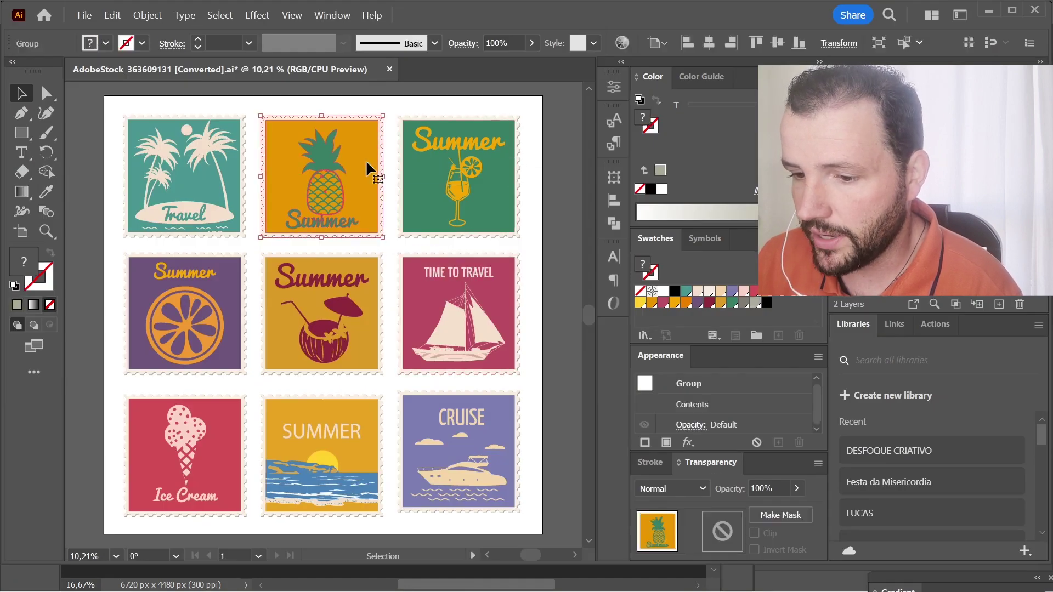
{"action": "left_click", "coordinate": [386, 119]}
{"action": "key", "text": "alt+Tab"}
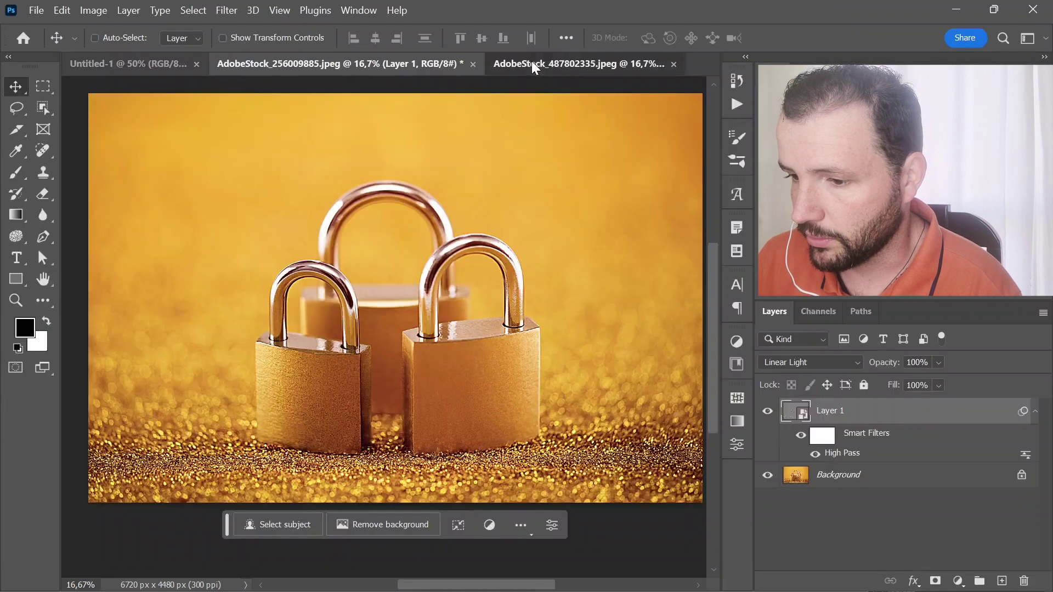
{"action": "left_click", "coordinate": [531, 64]}
{"action": "key", "text": "alt+Tab"}
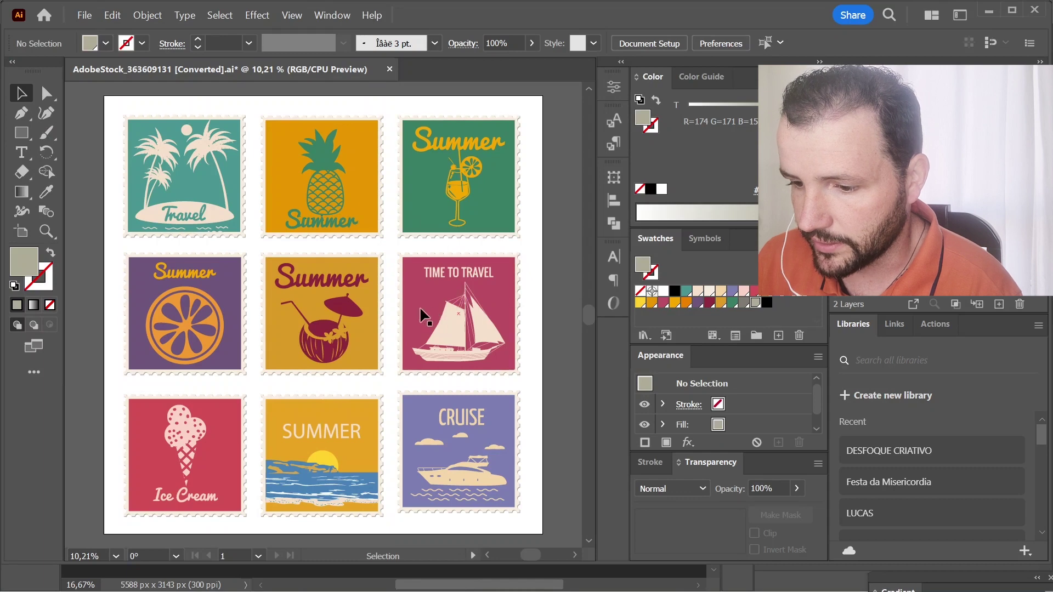
Drag the TIME TO TRAVEL stamp across to the Photoshop t-shirt photo
{"action": "left_click", "coordinate": [420, 277]}
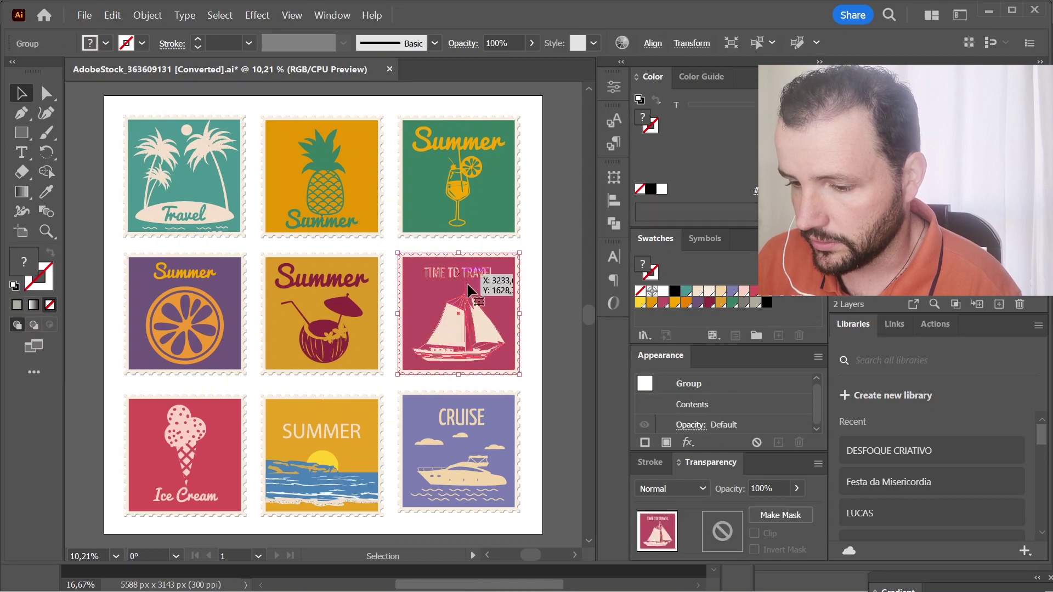
{"action": "left_click_drag", "start_coordinate": [429, 311], "coordinate": [543, 307]}
{"action": "key", "text": "alt+Tab"}
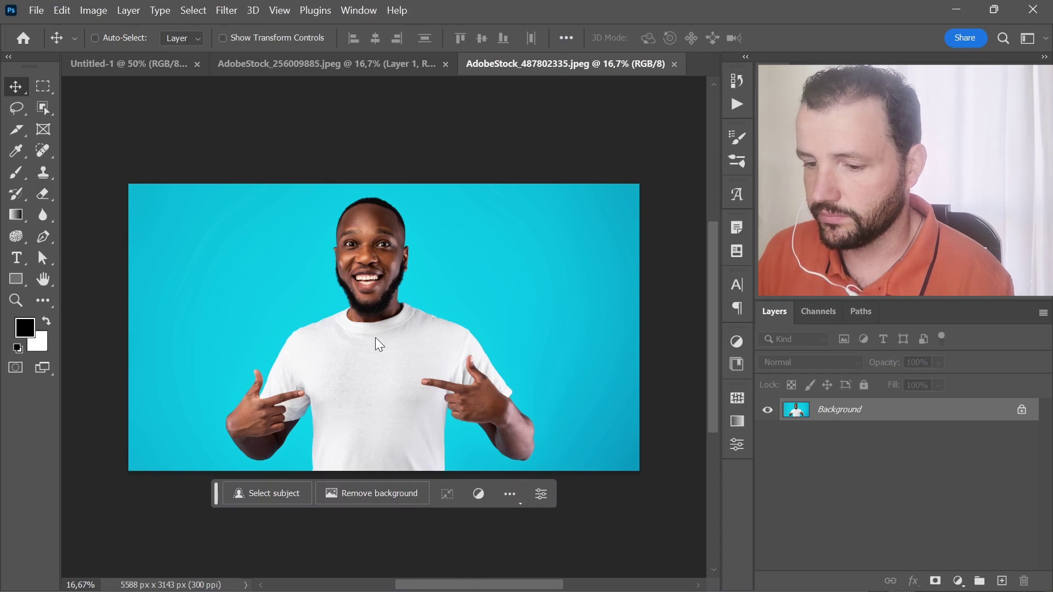
Place the stamp as a Vector Smart Object, shrunk to about a quarter, on the chest
{"action": "left_click_drag", "start_coordinate": [375, 337], "coordinate": [373, 340]}
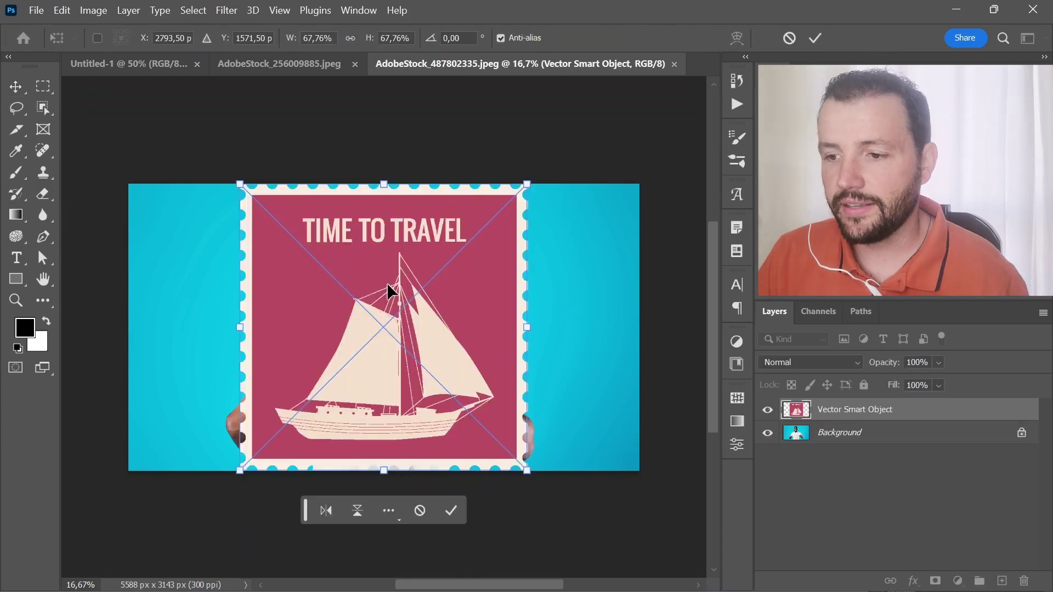
{"action": "left_click", "coordinate": [815, 38]}
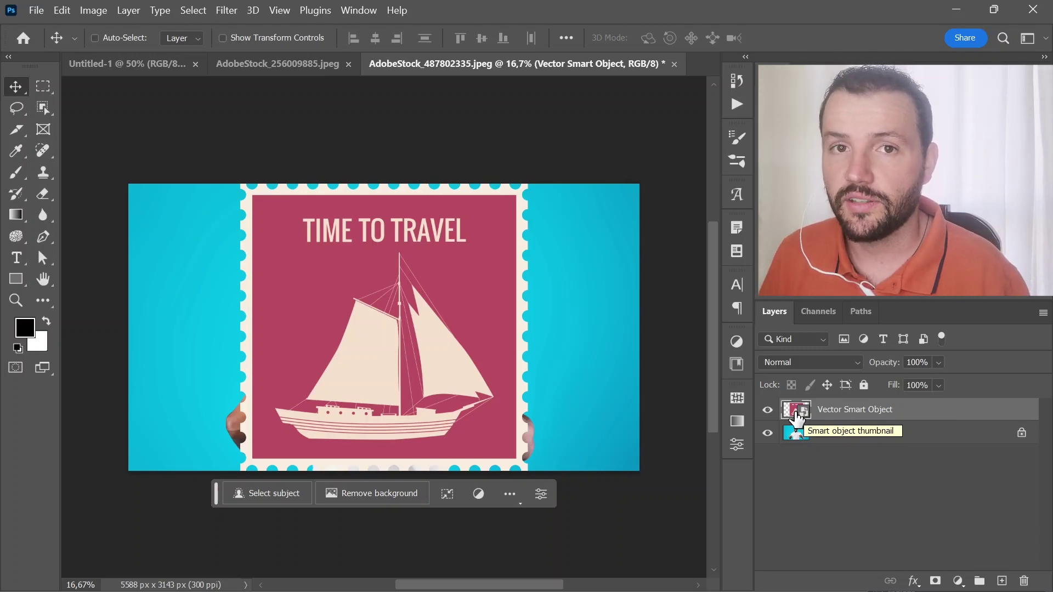
{"action": "key", "text": "ctrl+t"}
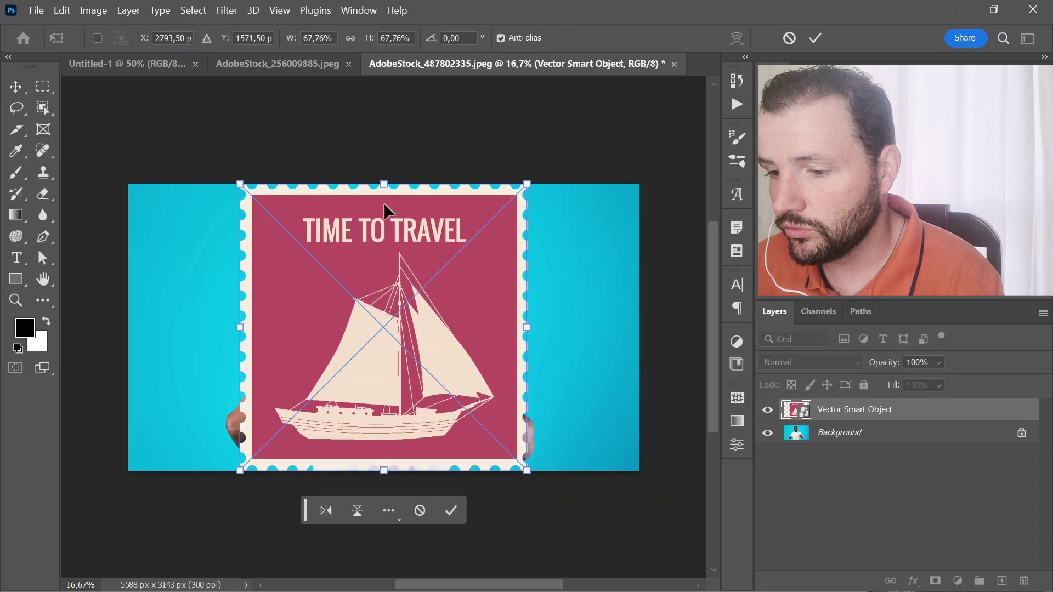
{"action": "mouse_move", "coordinate": [527, 185]}
{"action": "left_mouse_down"}
{"action": "mouse_move", "coordinate": [439, 257]}
{"action": "mouse_move", "coordinate": [338, 371]}
{"action": "left_mouse_up"}
{"action": "left_click_drag", "start_coordinate": [309, 407], "coordinate": [387, 381]}
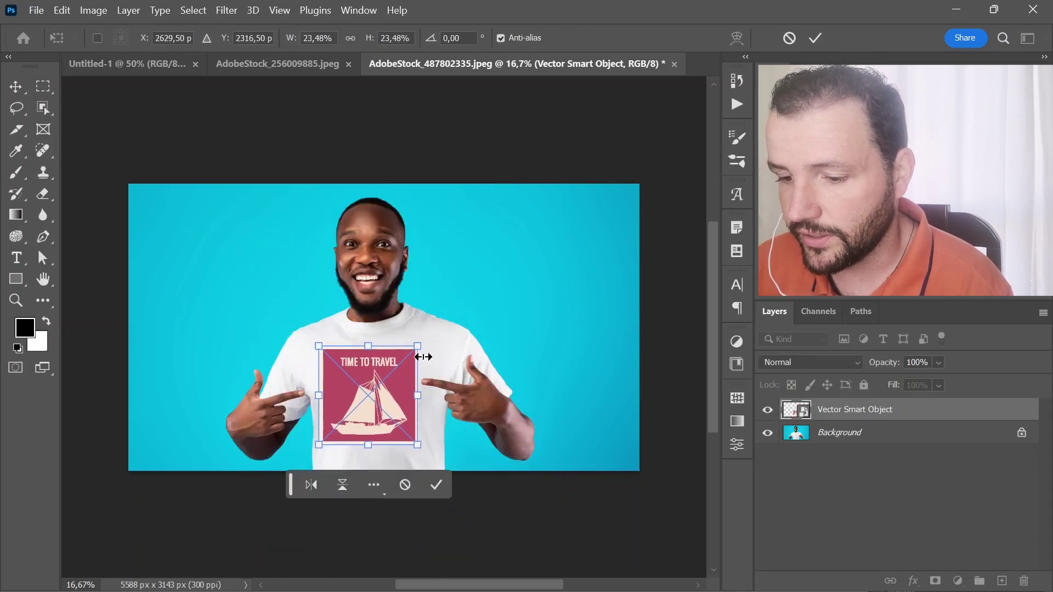
{"action": "key", "text": "Return"}
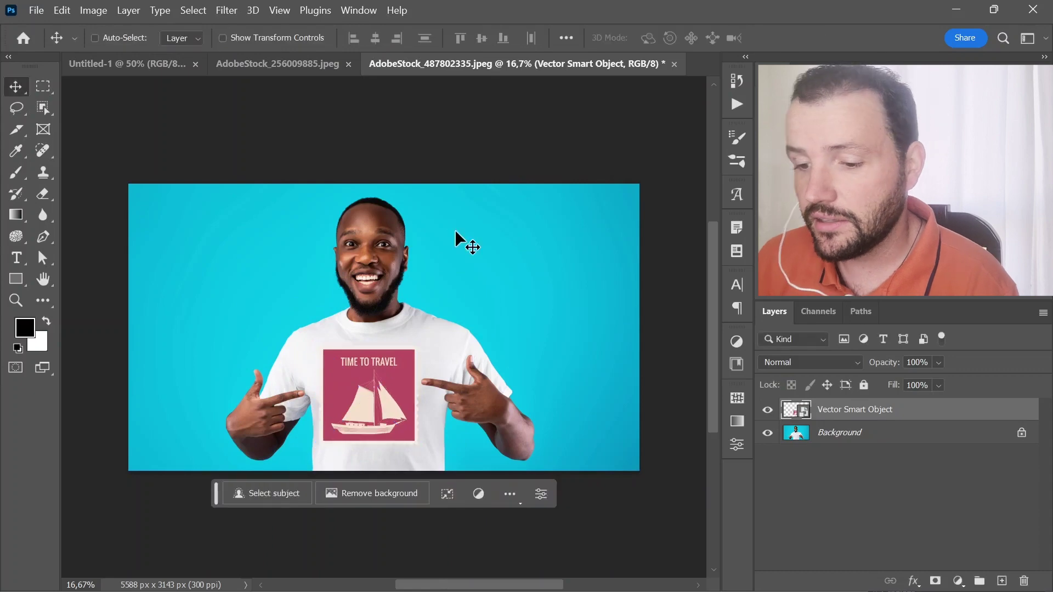
Skew the stamp's top and bottom edges to follow the shirt's surface
{"action": "left_click", "coordinate": [395, 367], "text": "ctrl"}
{"action": "left_click", "coordinate": [393, 369], "text": "ctrl"}
{"action": "mouse_move", "coordinate": [346, 395]}
{"action": "left_mouse_down"}
{"action": "mouse_move", "coordinate": [373, 351]}
{"action": "mouse_move", "coordinate": [355, 358]}
{"action": "left_mouse_up"}
{"action": "key", "text": "ctrl+t"}
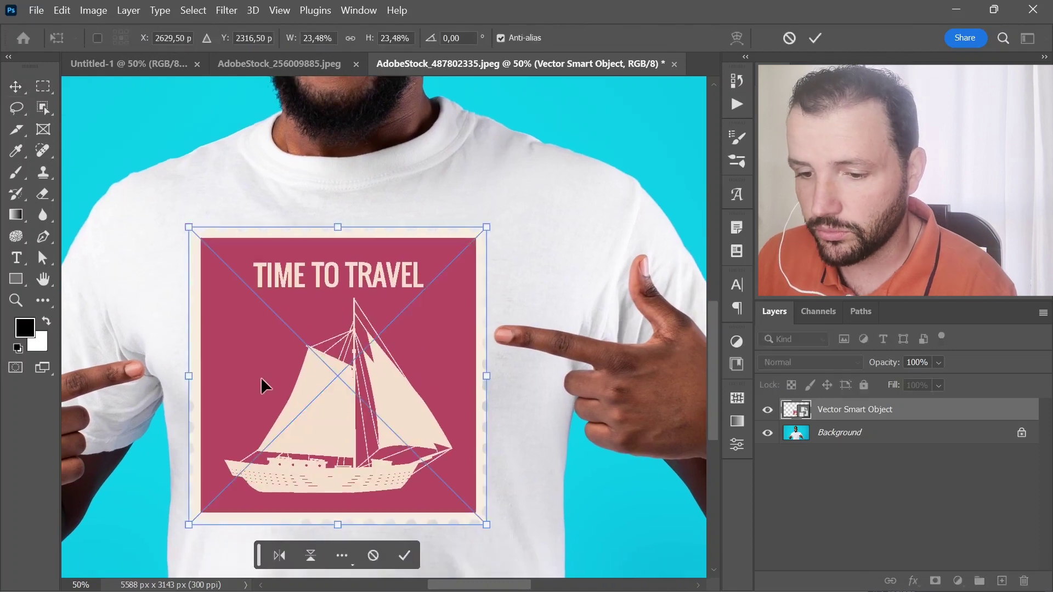
{"action": "left_click_drag", "start_coordinate": [294, 440], "coordinate": [335, 366]}
{"action": "left_click_drag", "start_coordinate": [201, 505], "coordinate": [229, 498], "text": "ctrl+shift"}
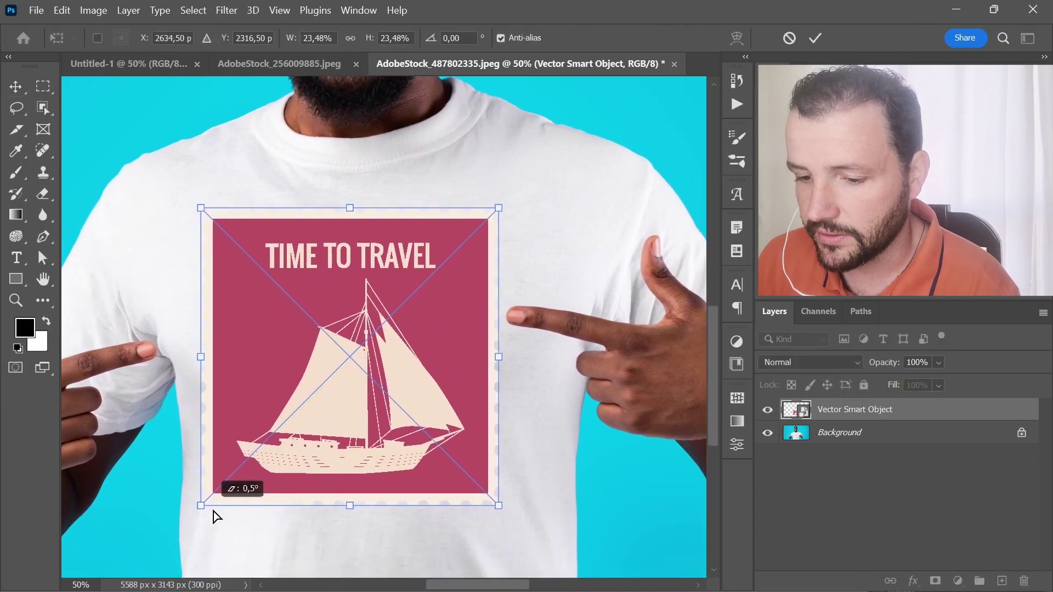
{"action": "left_click_drag", "start_coordinate": [362, 210], "coordinate": [378, 202]}
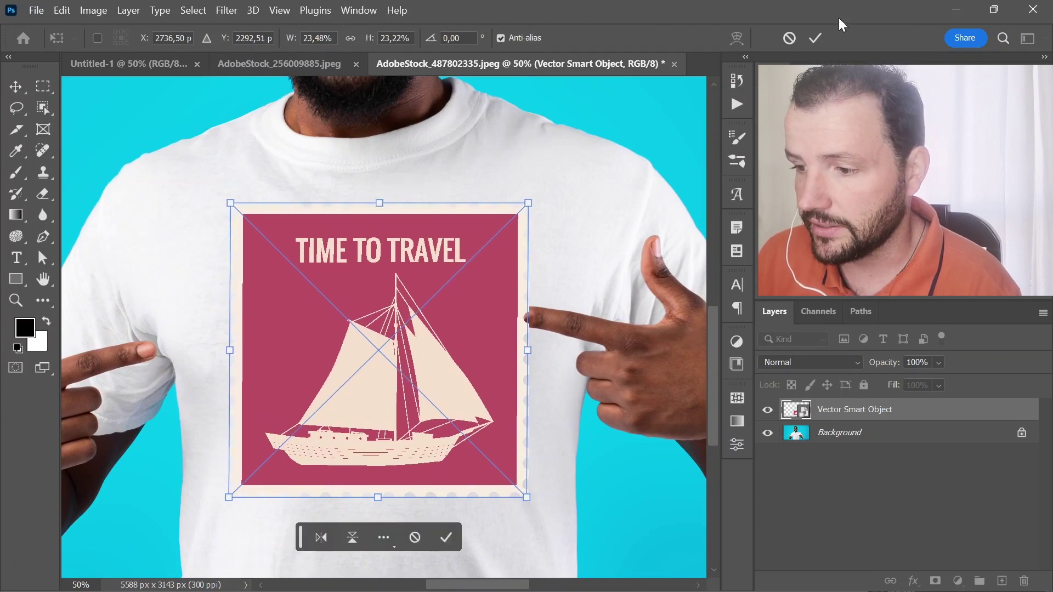
{"action": "left_click", "coordinate": [814, 40]}
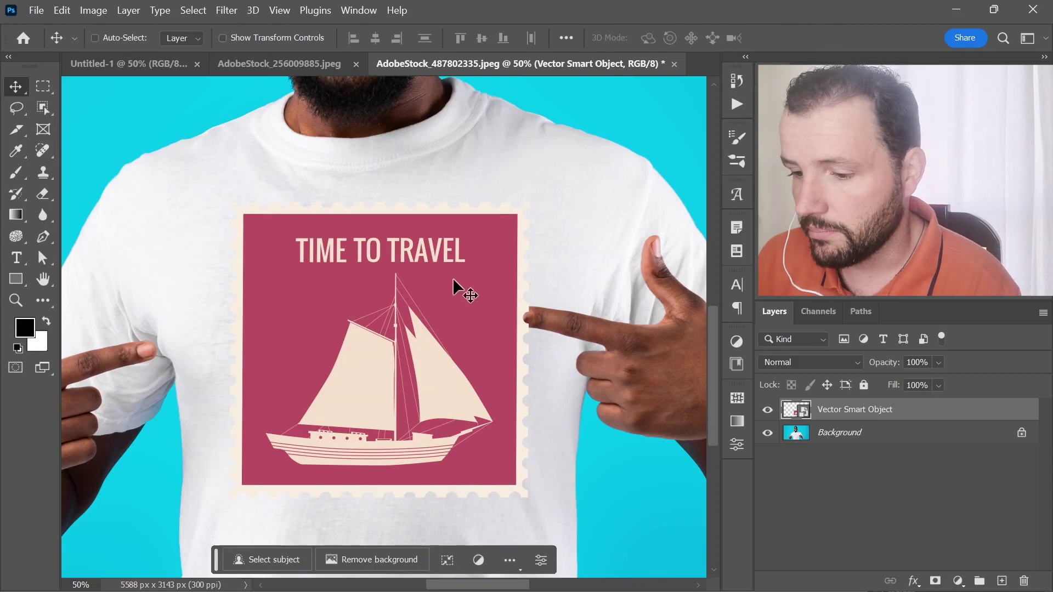
Fine-tune the stamp's position so it is centred on the chest
{"action": "key", "text": "ctrl+t"}
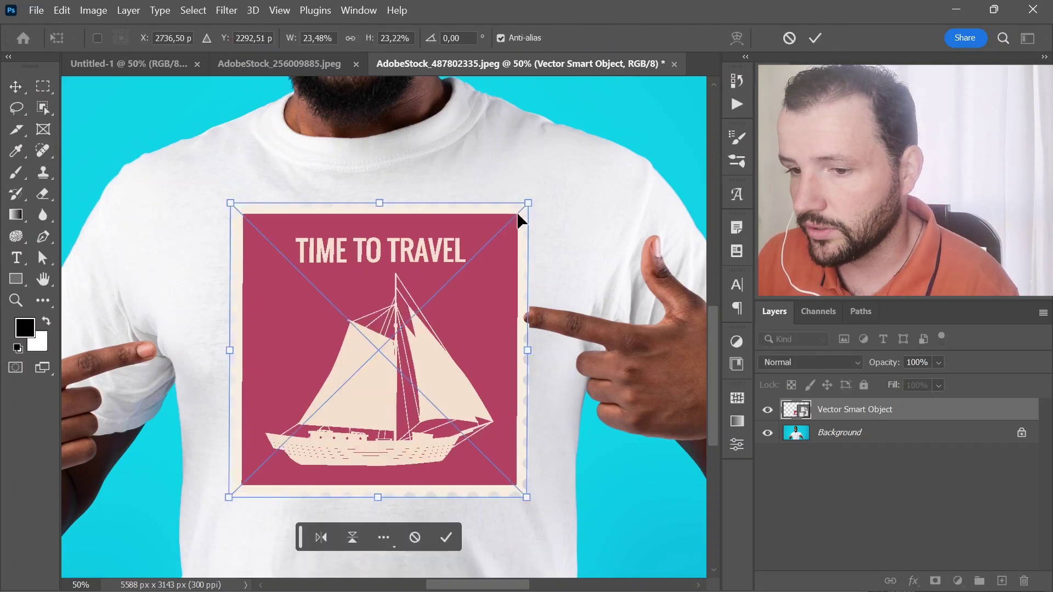
{"action": "key", "text": "Return"}
{"action": "left_click_drag", "start_coordinate": [428, 315], "coordinate": [421, 323]}
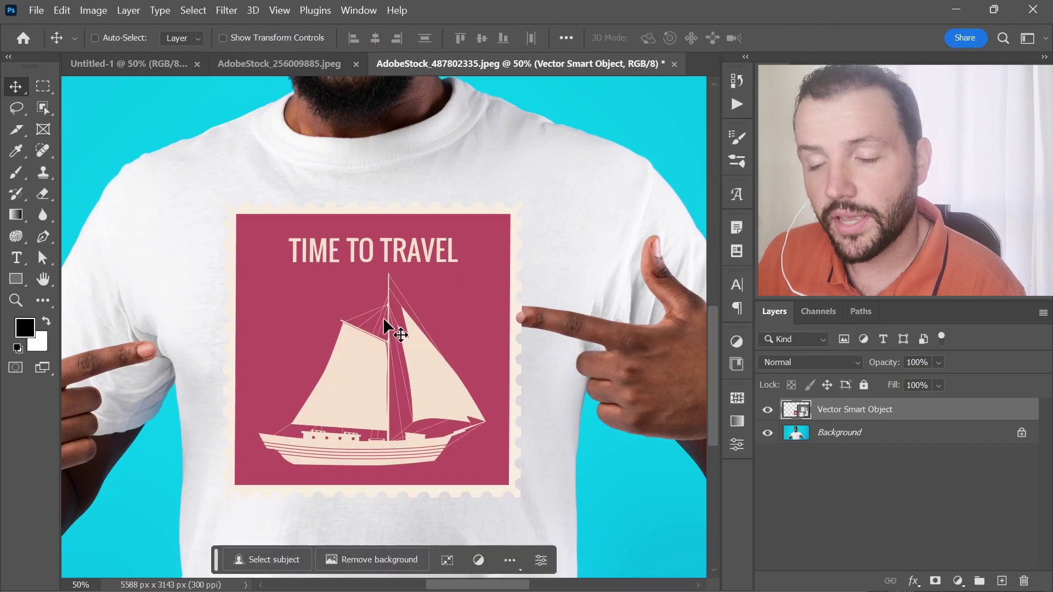
{"action": "left_click_drag", "start_coordinate": [383, 320], "coordinate": [390, 328]}
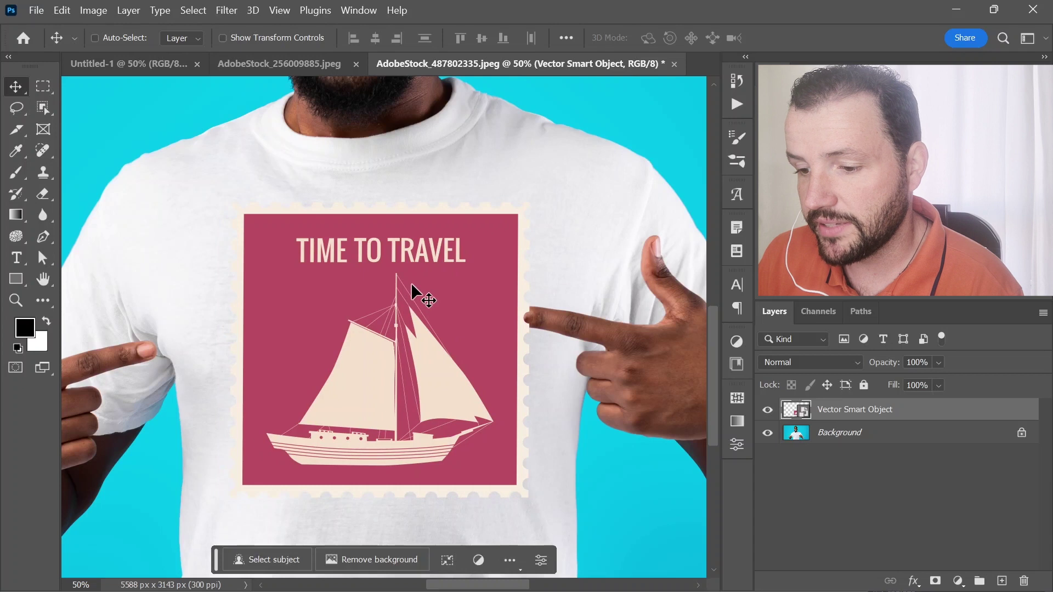
Blend the stamp with Multiply and Blend If sliders so the shirt texture shows through
{"action": "left_click", "coordinate": [846, 366]}
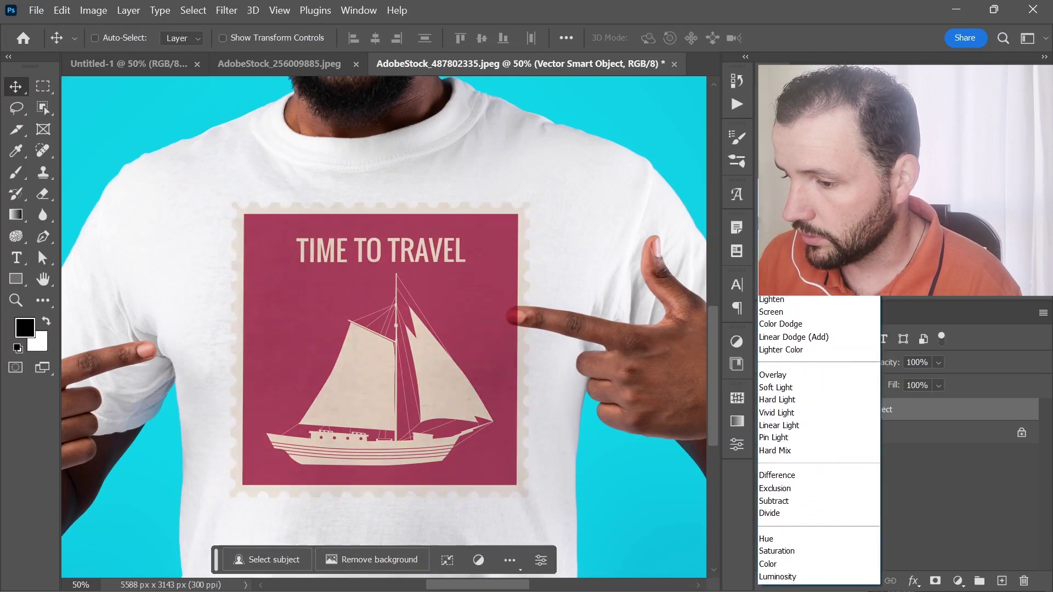
{"action": "left_click", "coordinate": [779, 237]}
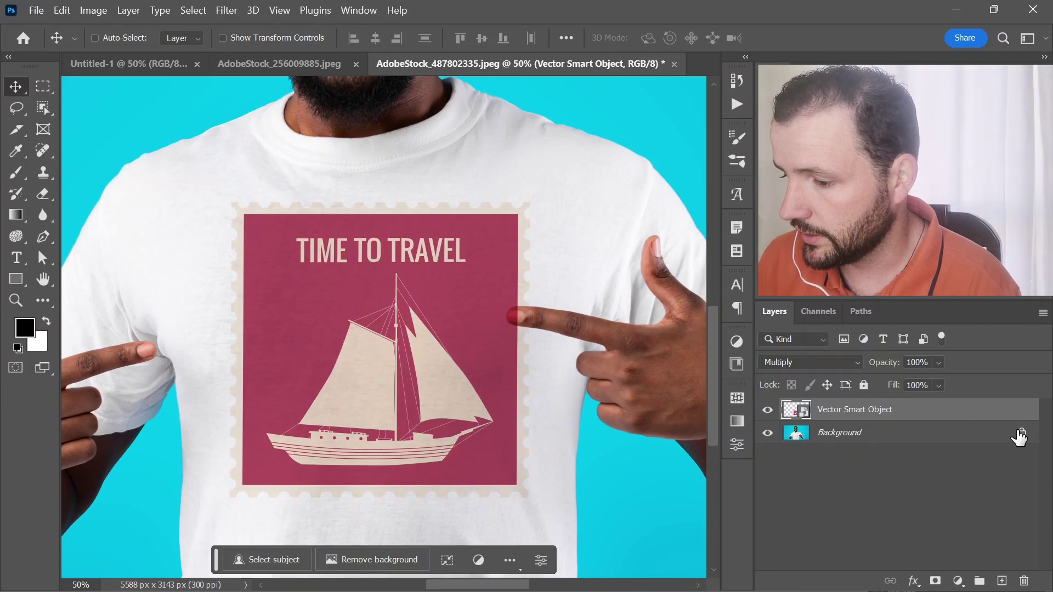
{"action": "double_click", "coordinate": [995, 415]}
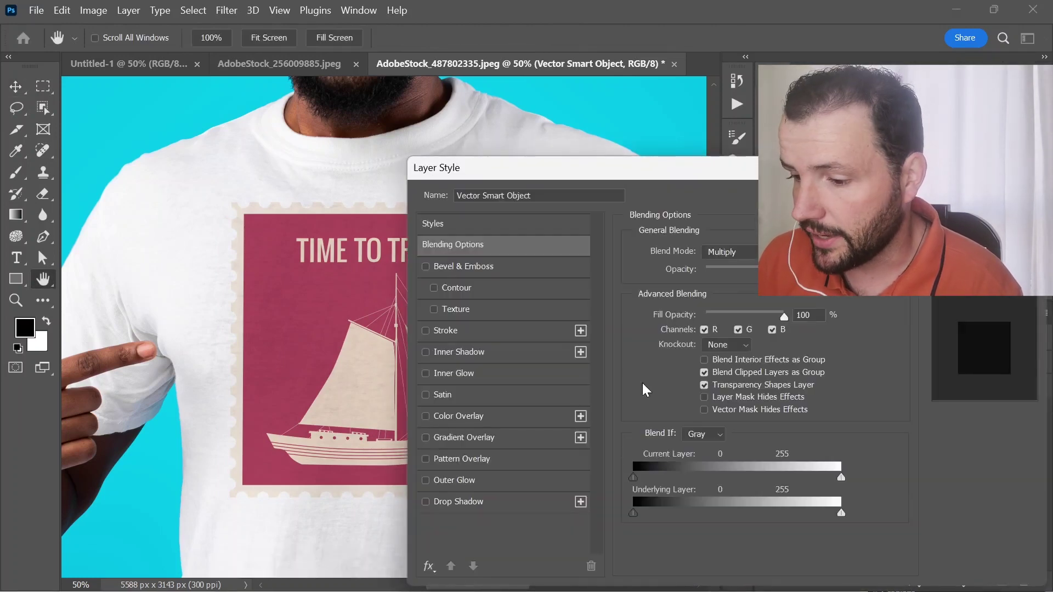
{"action": "left_click_drag", "start_coordinate": [634, 513], "coordinate": [707, 514]}
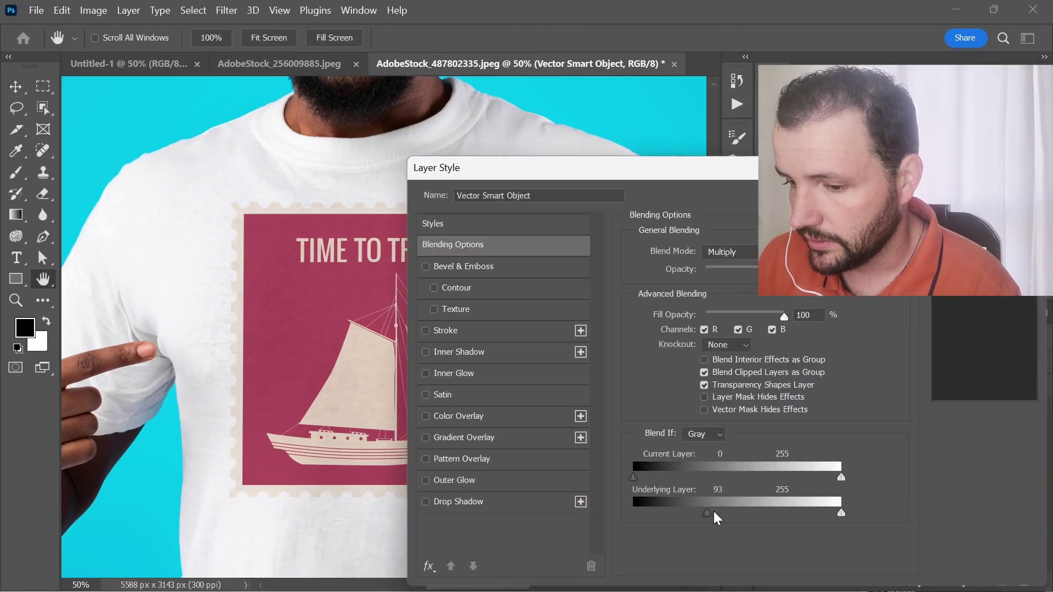
{"action": "left_click_drag", "start_coordinate": [806, 517], "coordinate": [830, 514]}
{"action": "key", "text": "Return"}
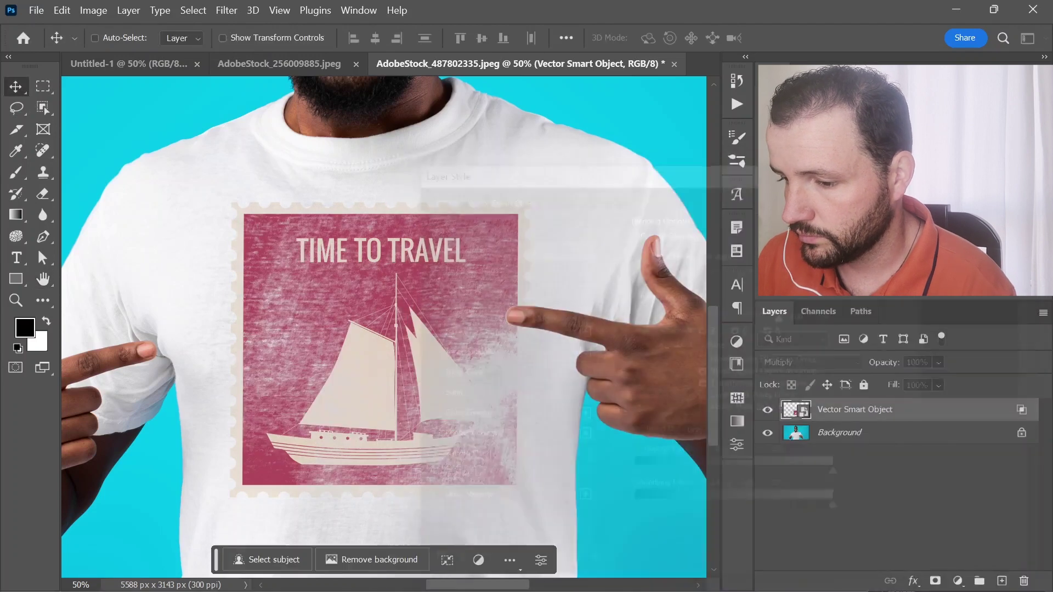
Shrink the stamp to about 19% and commit its placement on the shirt
{"action": "key", "text": "ctrl+t"}
{"action": "left_click_drag", "start_coordinate": [530, 351], "coordinate": [457, 365]}
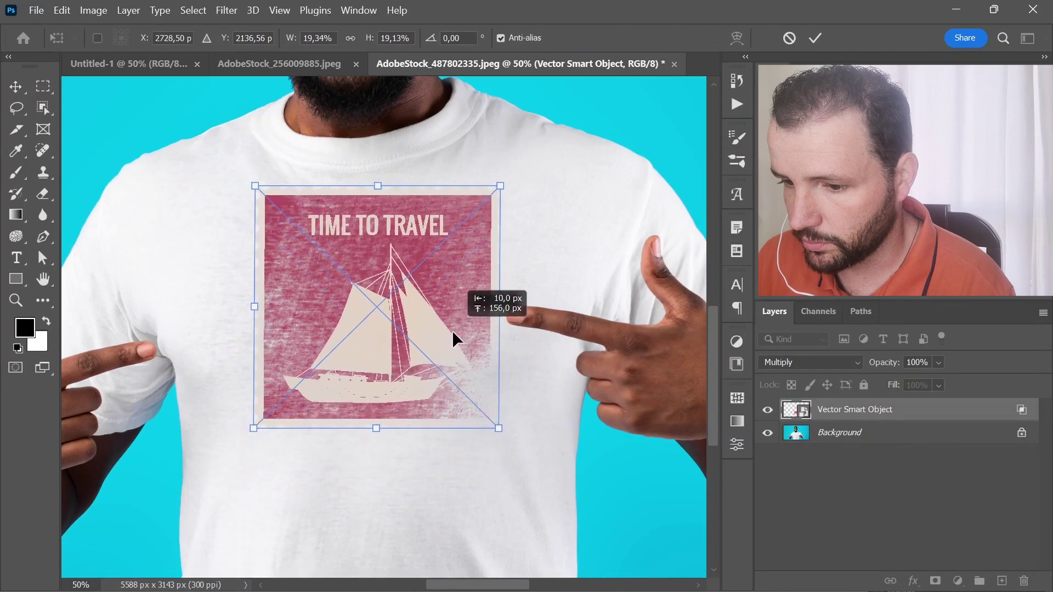
{"action": "key", "text": "Return"}
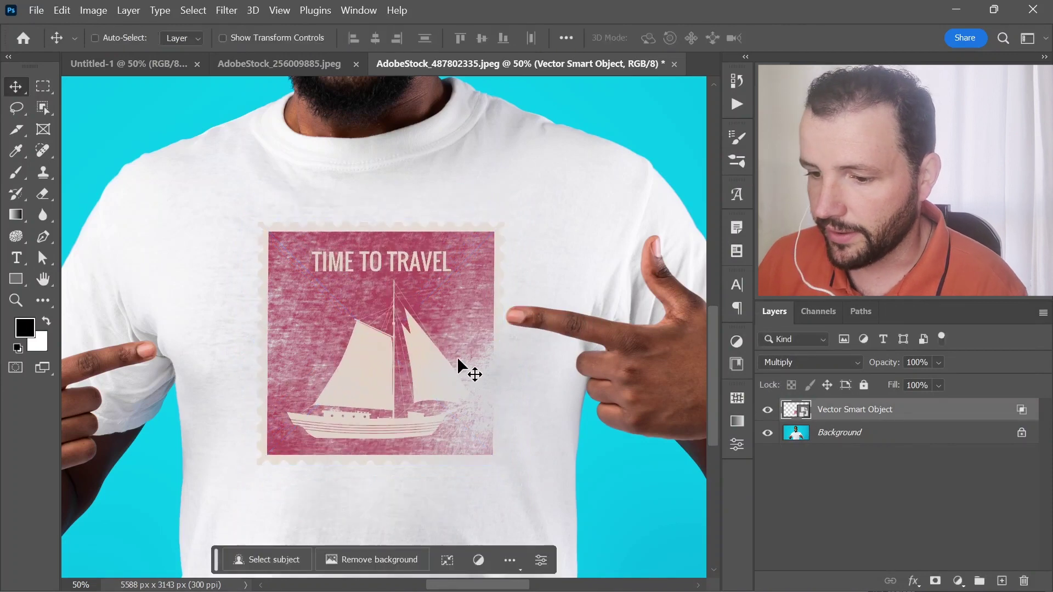
{"action": "left_click_drag", "start_coordinate": [411, 368], "coordinate": [394, 325]}
{"action": "key", "text": "z"}
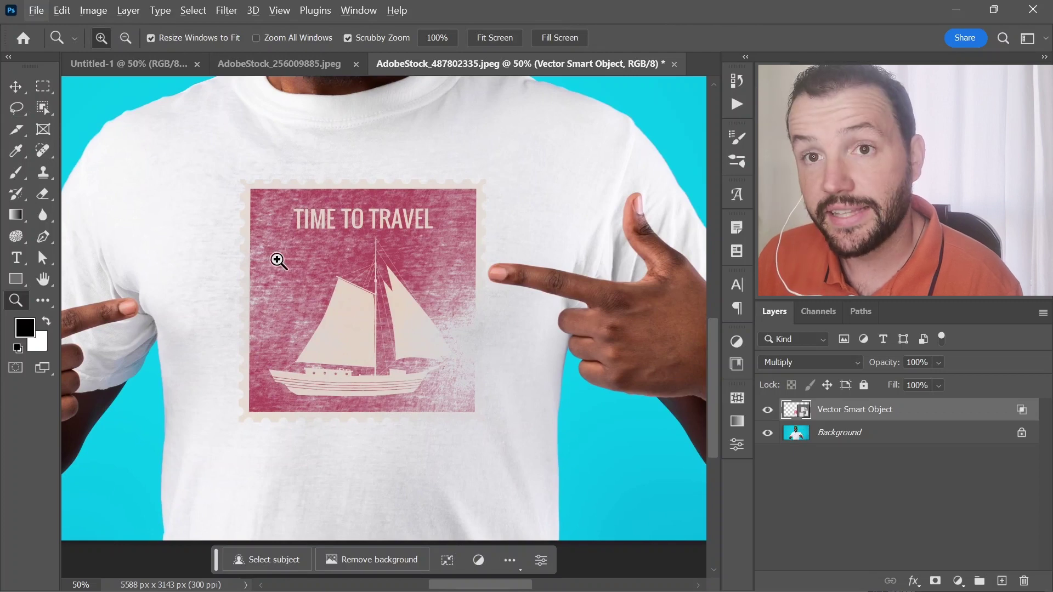
{"action": "key", "text": "alt+v"}
{"action": "key", "text": "Escape"}
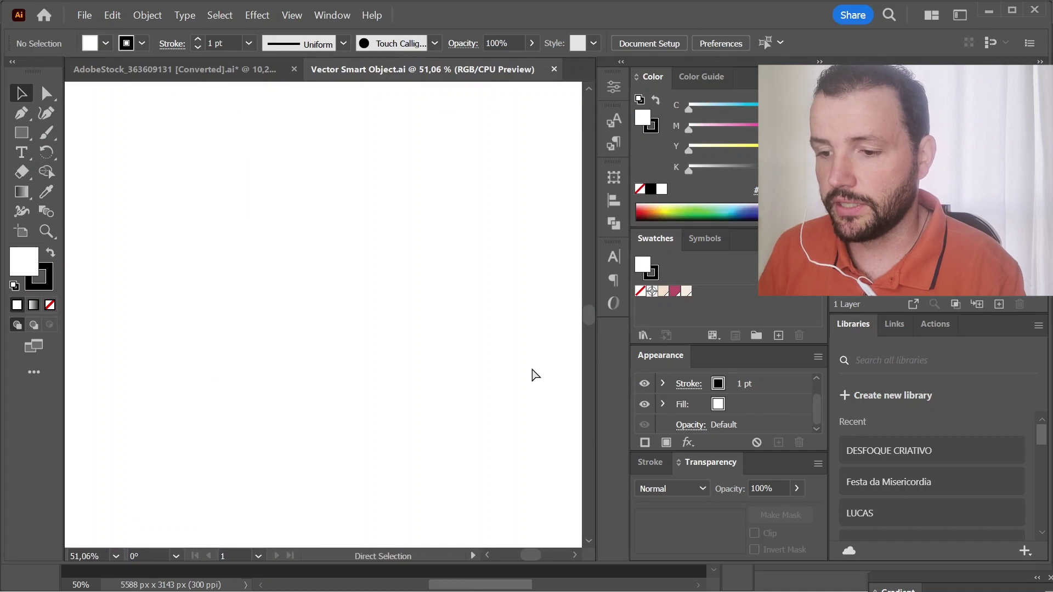
Fit the artboard, then zoom in closely on the stamp artwork
{"action": "key", "text": "ctrl+0"}
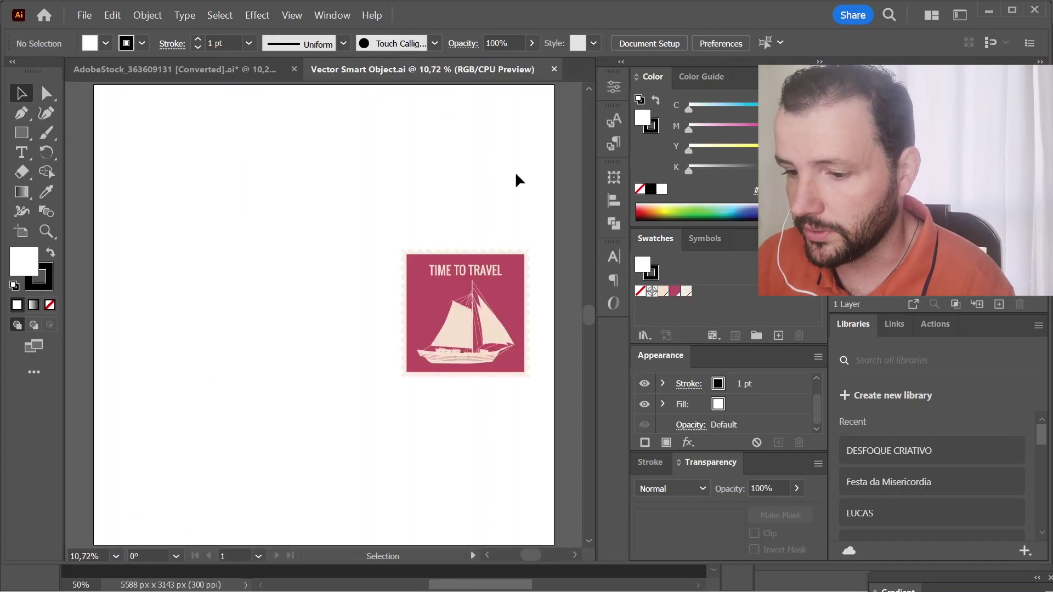
{"action": "left_click", "coordinate": [496, 284]}
{"action": "left_click", "coordinate": [266, 303]}
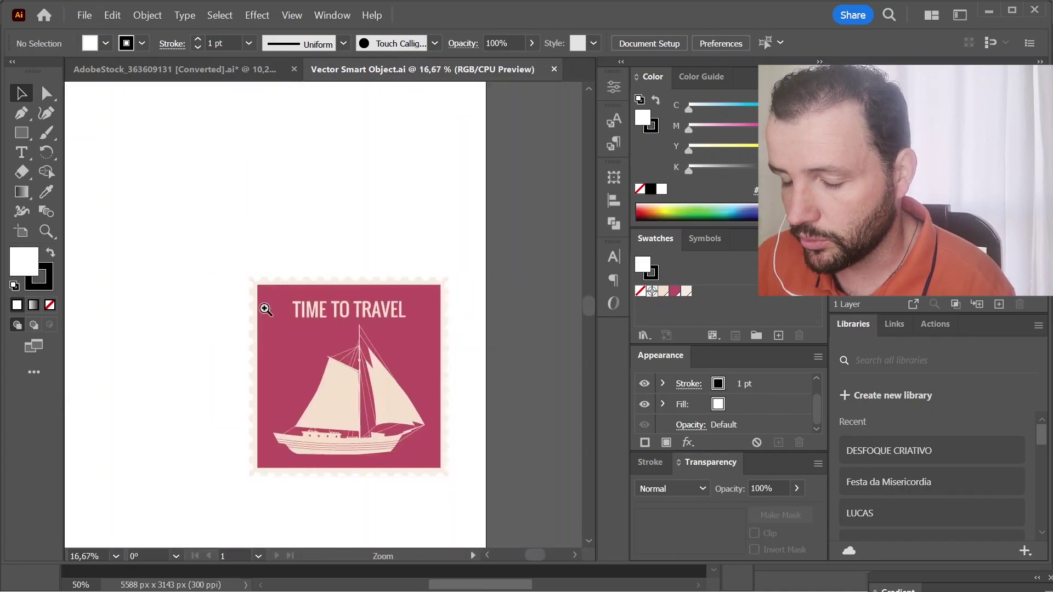
{"action": "left_click", "coordinate": [336, 358]}
{"action": "left_click", "coordinate": [390, 244]}
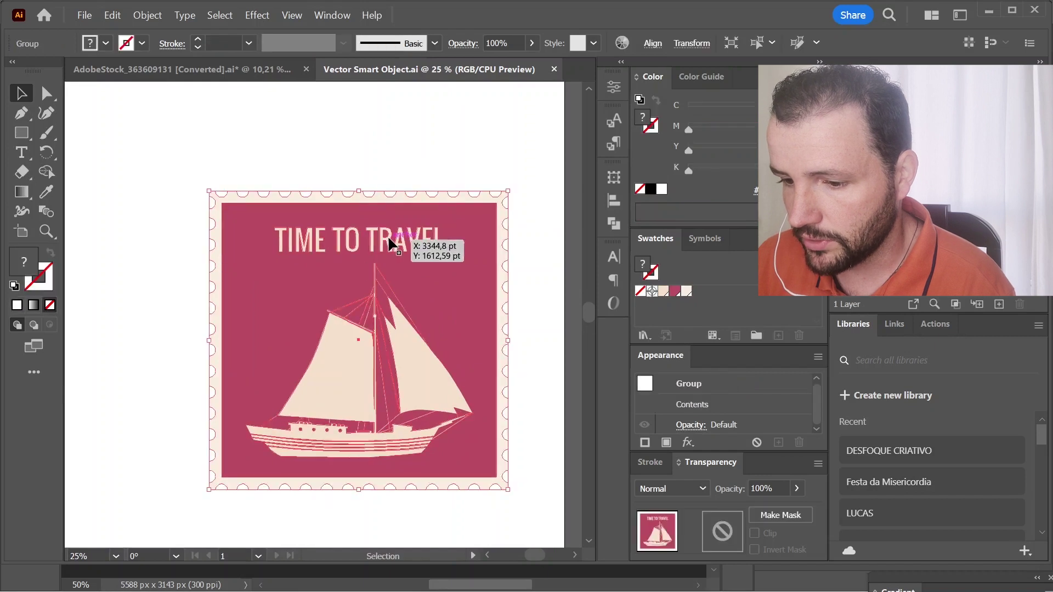
{"action": "left_click", "coordinate": [404, 177]}
Delete the TO TRAVEL and TIME words, leaving only the sailboat on the pink square
{"action": "left_click", "coordinate": [392, 254]}
{"action": "key", "text": "Delete"}
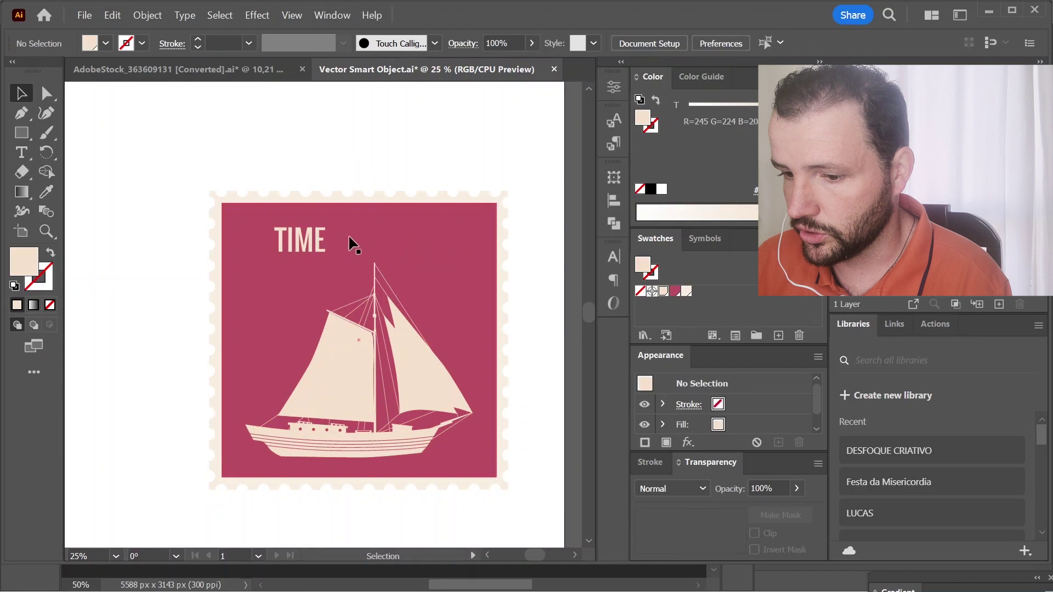
{"action": "left_click", "coordinate": [325, 248]}
{"action": "key", "text": "Delete"}
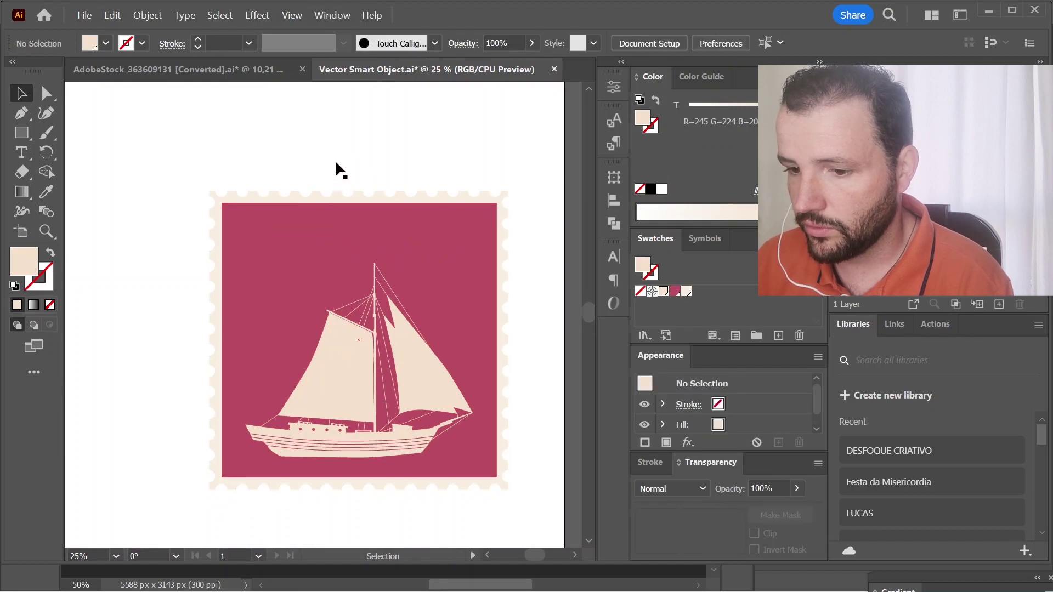
{"action": "left_click", "coordinate": [22, 154]}
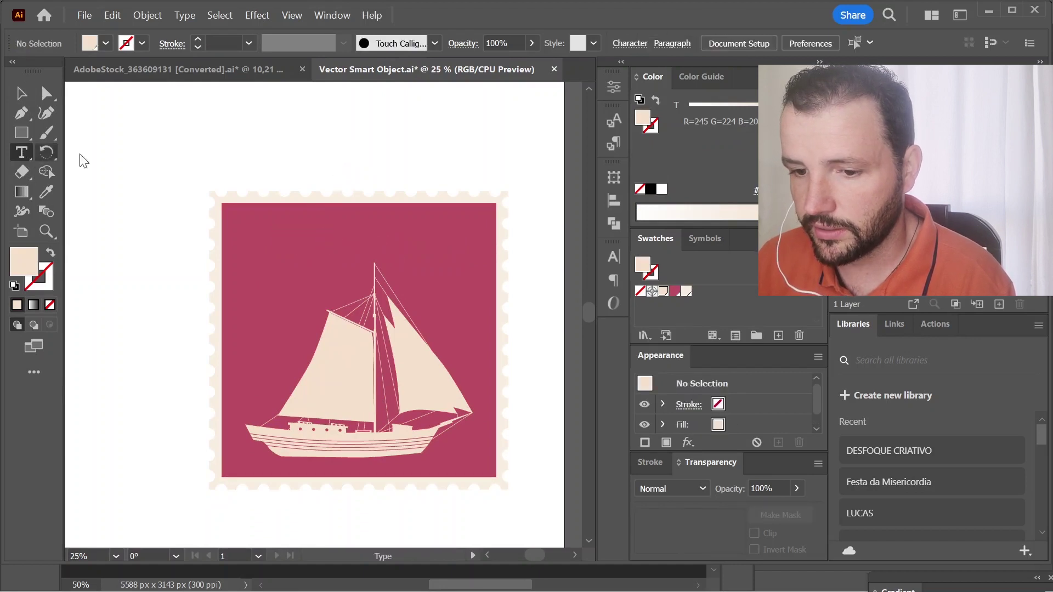
Add a 'Viajar' title above the ship and scale it up large
{"action": "left_click", "coordinate": [322, 145]}
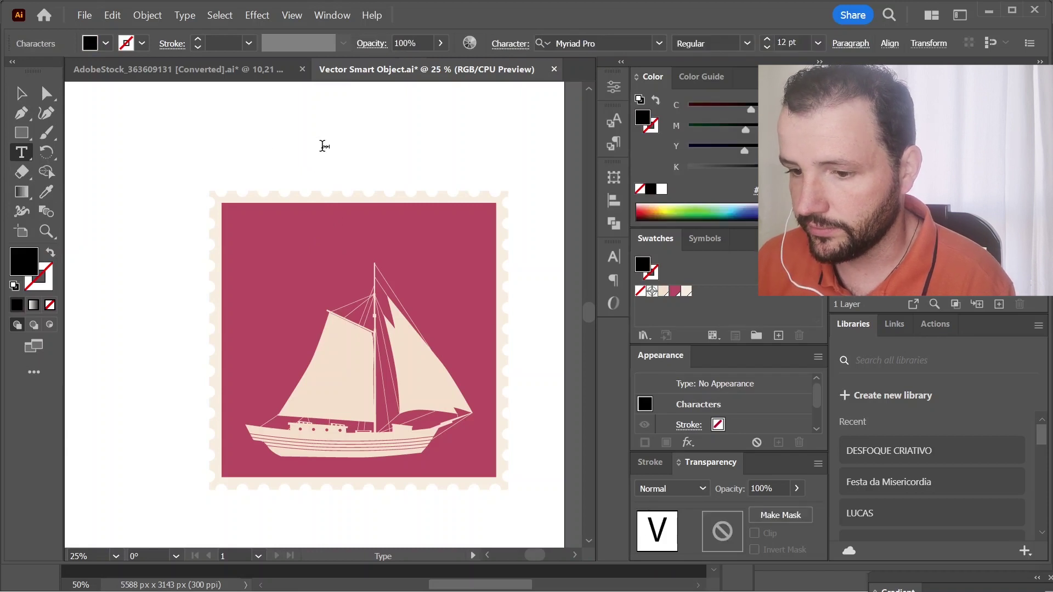
{"action": "type", "text": "iajar"}
{"action": "key", "text": "Escape"}
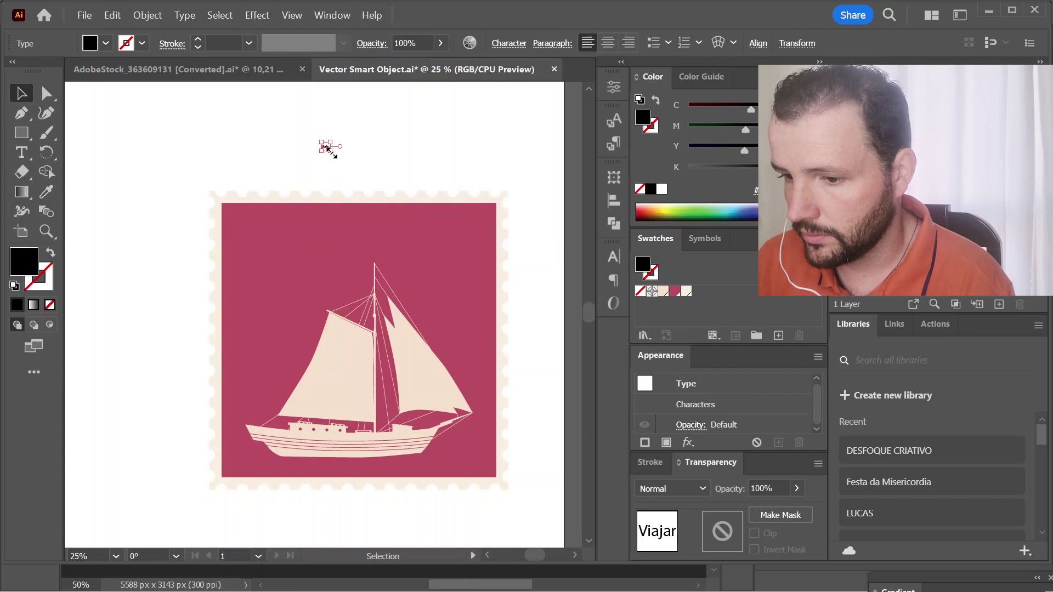
{"action": "mouse_move", "coordinate": [331, 155]}
{"action": "left_mouse_down"}
{"action": "mouse_move", "coordinate": [420, 196]}
{"action": "mouse_move", "coordinate": [390, 250]}
{"action": "left_mouse_up"}
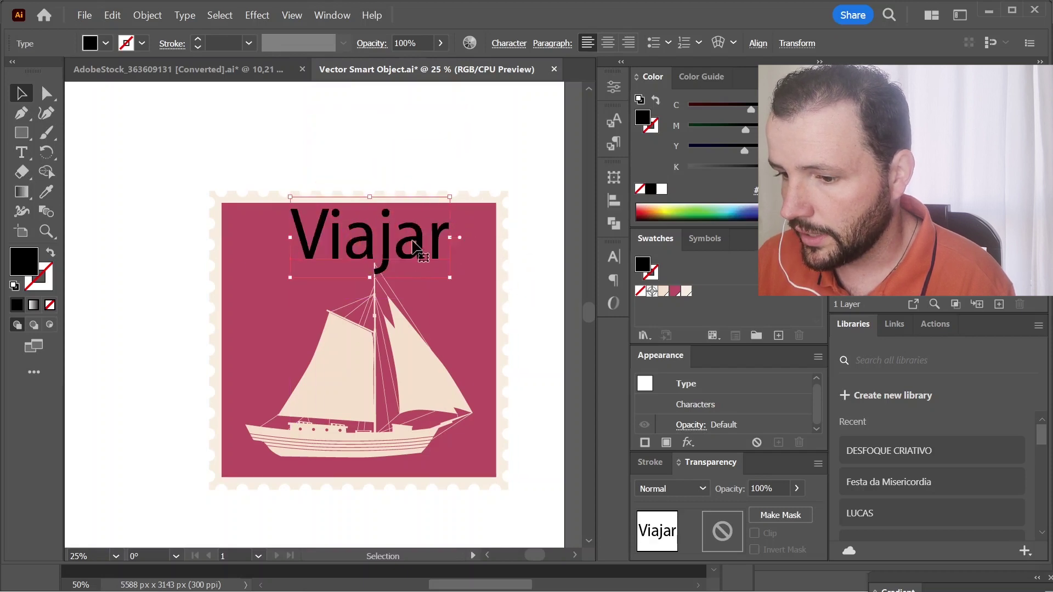
{"action": "left_click_drag", "start_coordinate": [448, 240], "coordinate": [453, 265]}
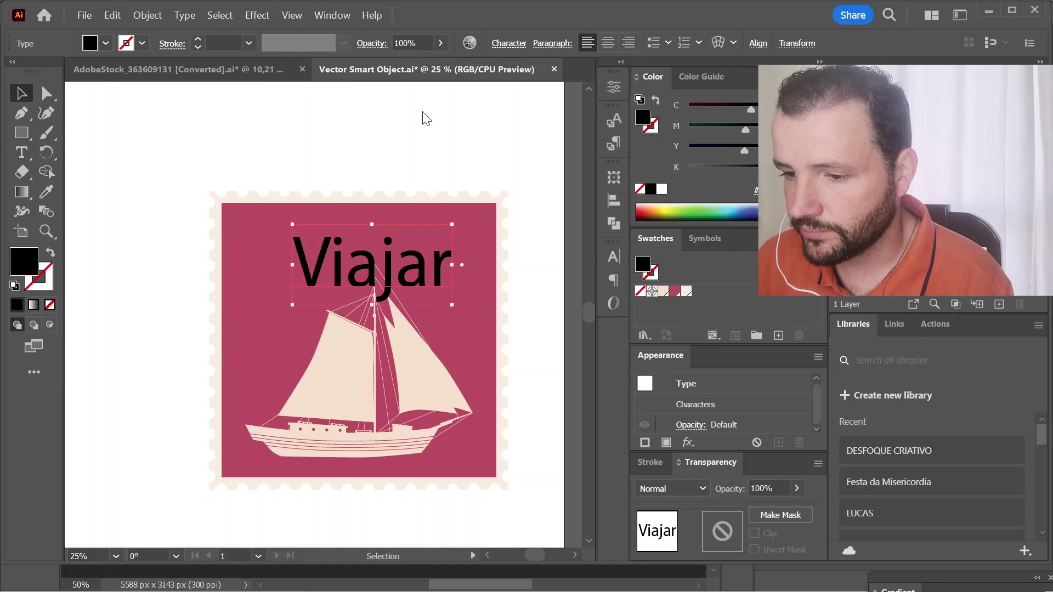
Set Viajar to the Gelato Luxe font, centre it above the ship, and give it the sails' cream colour
{"action": "left_click", "coordinate": [508, 43]}
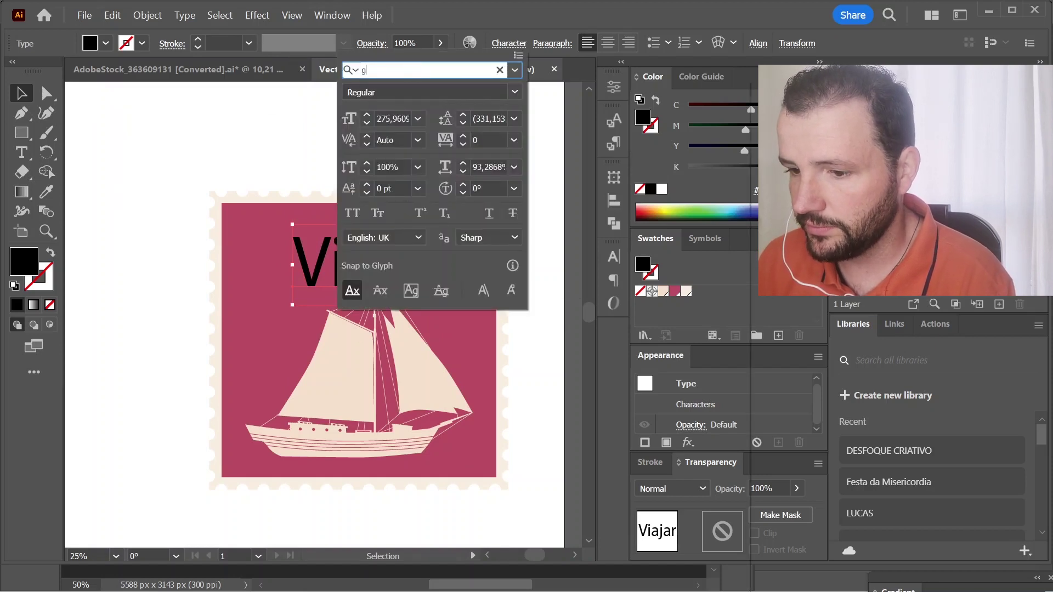
{"action": "type", "text": "ela"}
{"action": "key", "text": "Return"}
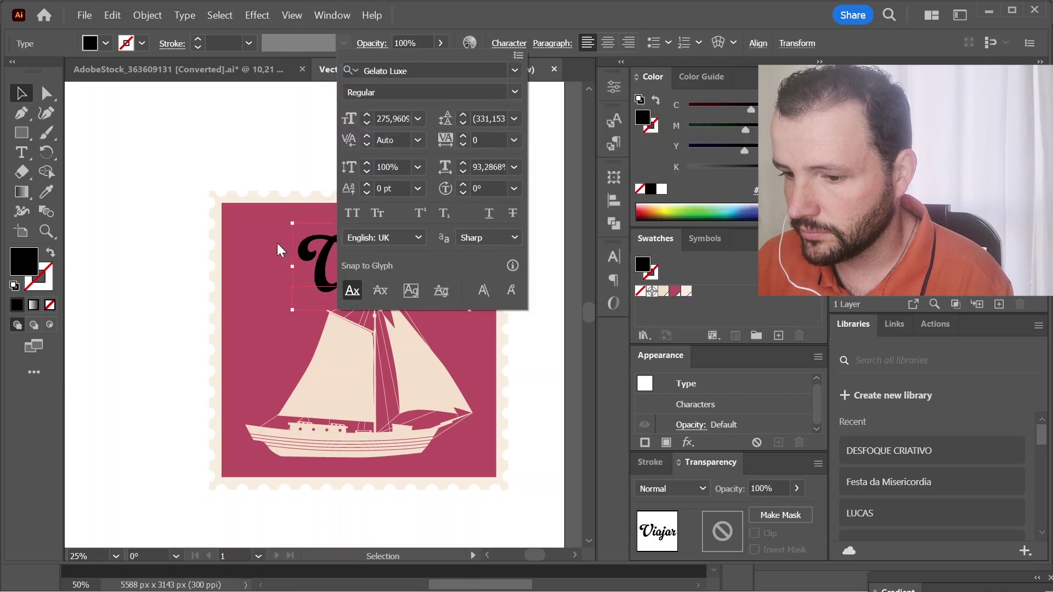
{"action": "left_click_drag", "start_coordinate": [354, 266], "coordinate": [319, 266]}
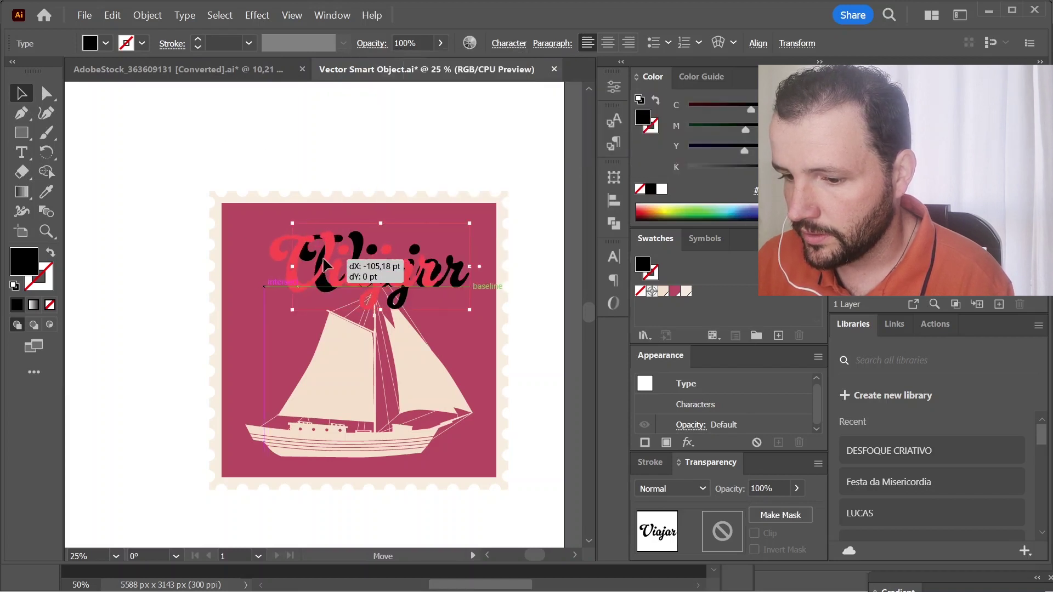
{"action": "key", "text": "i"}
{"action": "left_click", "coordinate": [326, 363]}
{"action": "key", "text": "v"}
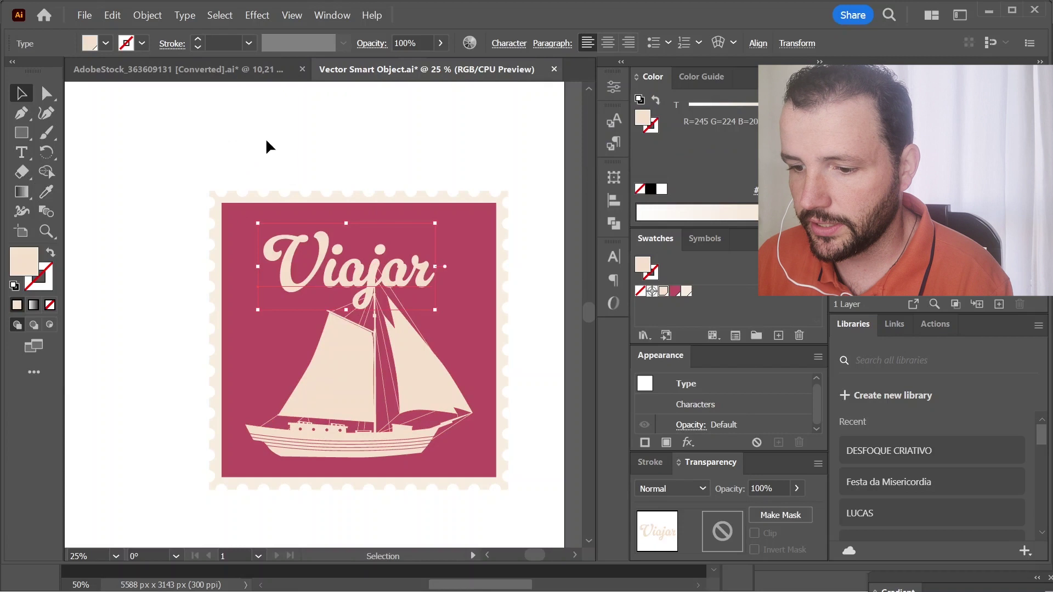
{"action": "left_click", "coordinate": [299, 157]}
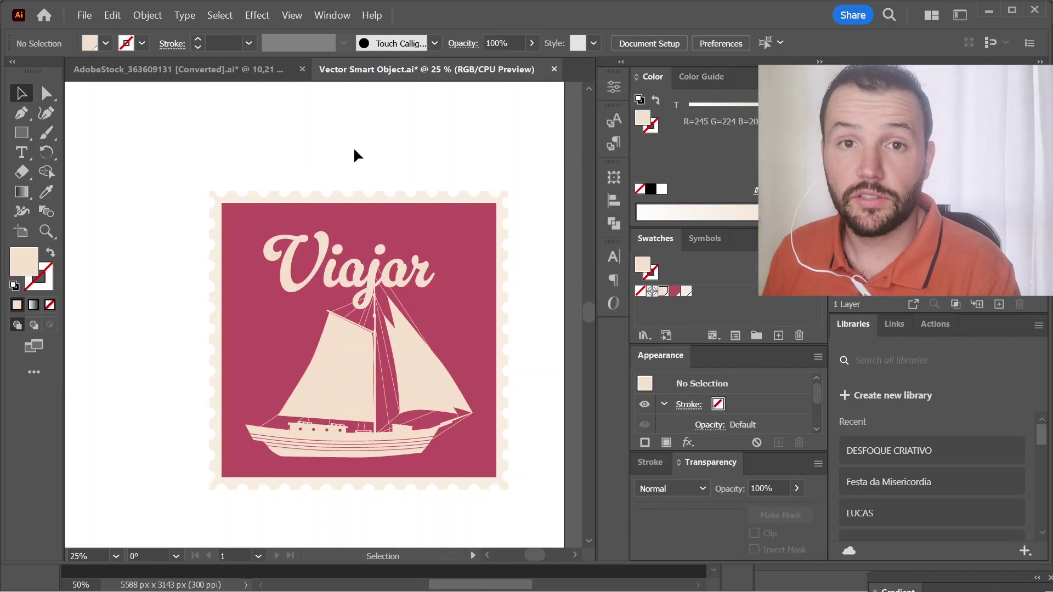
Save and close the stamp artwork, returning to the Photoshop mockup
{"action": "key", "text": "ctrl+s"}
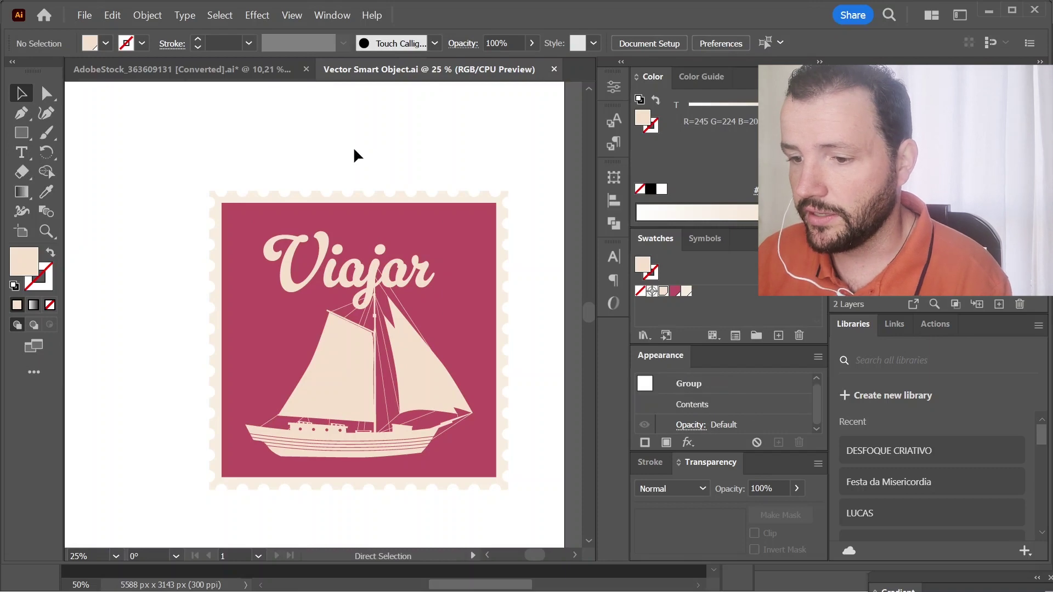
{"action": "key", "text": "ctrl+w"}
{"action": "key", "text": "alt+Tab"}
{"action": "left_click", "coordinate": [355, 169]}
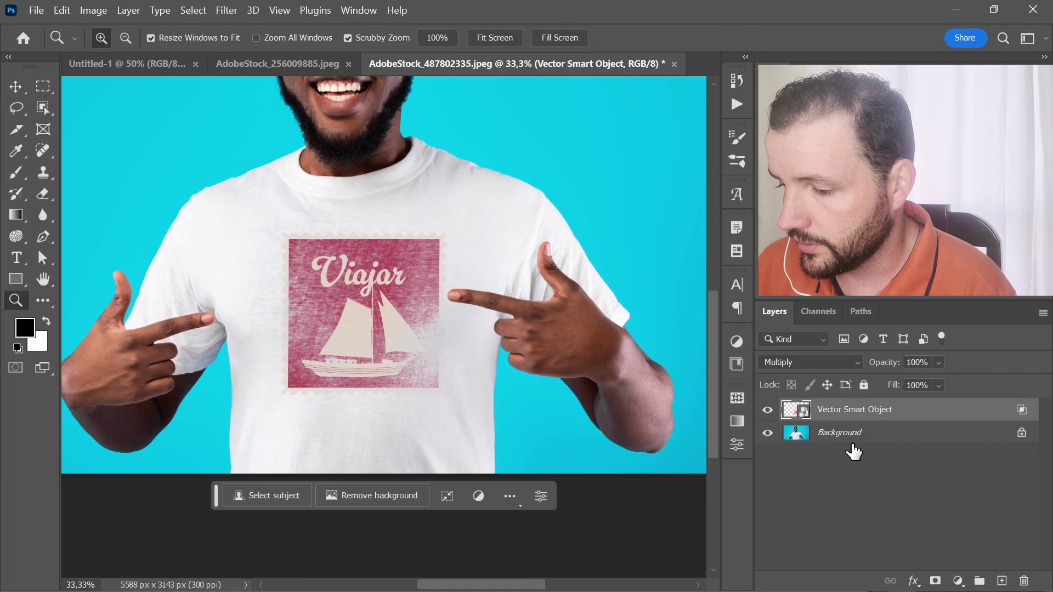
{"action": "left_click", "coordinate": [844, 436]}
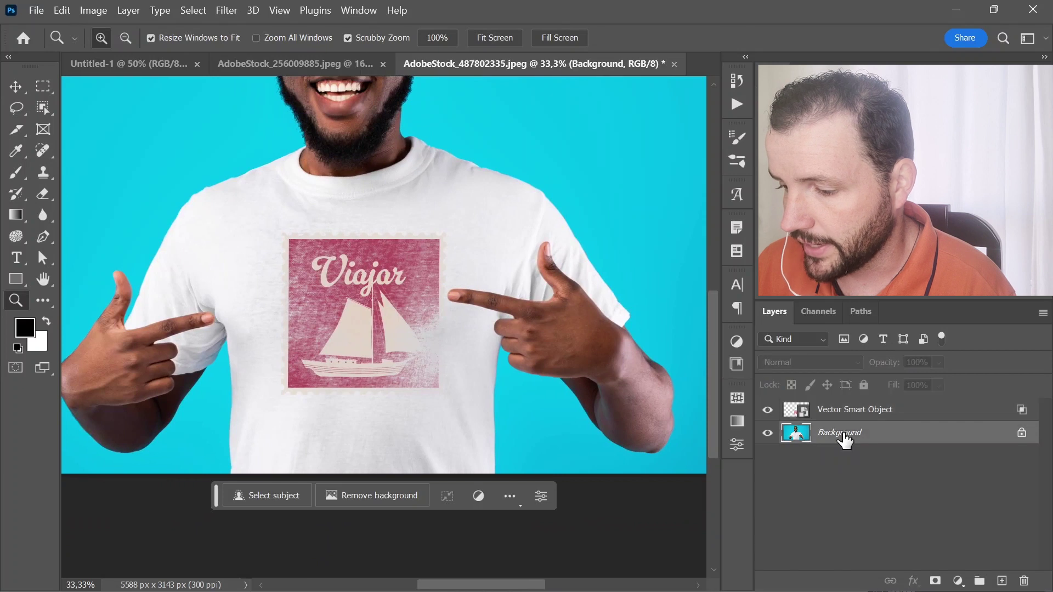
Select the man as the subject and mask out the cyan background
{"action": "left_click", "coordinate": [255, 495]}
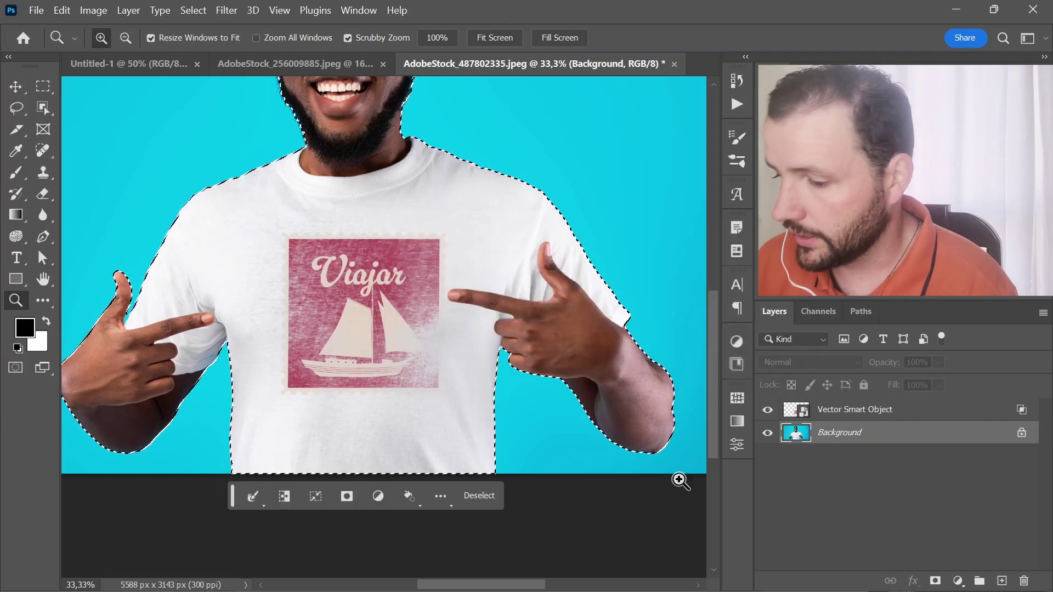
{"action": "left_click", "coordinate": [935, 580]}
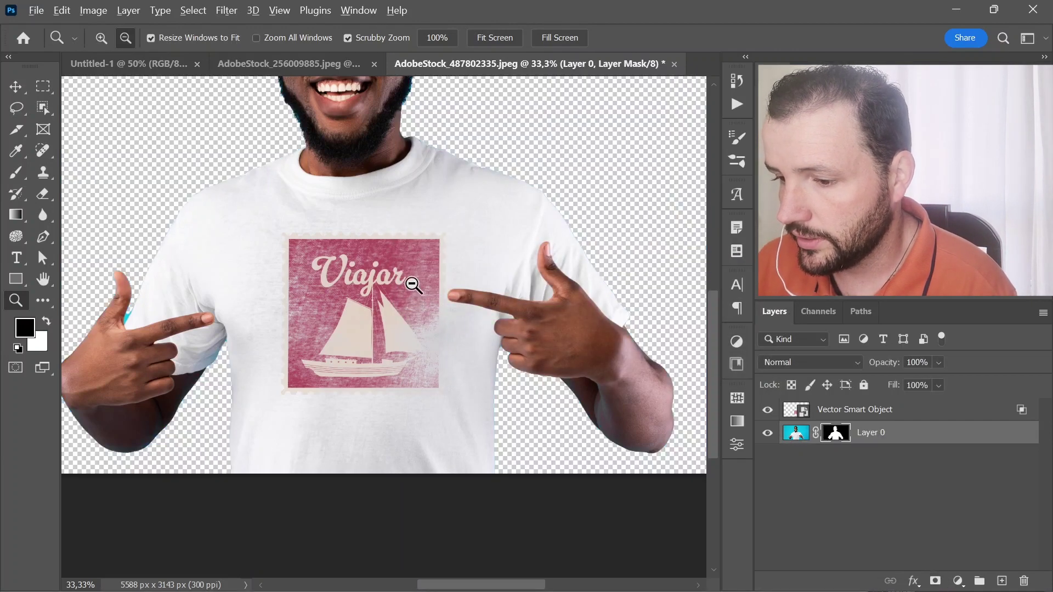
{"action": "left_click", "coordinate": [409, 284]}
{"action": "left_click", "coordinate": [378, 296], "text": "alt"}
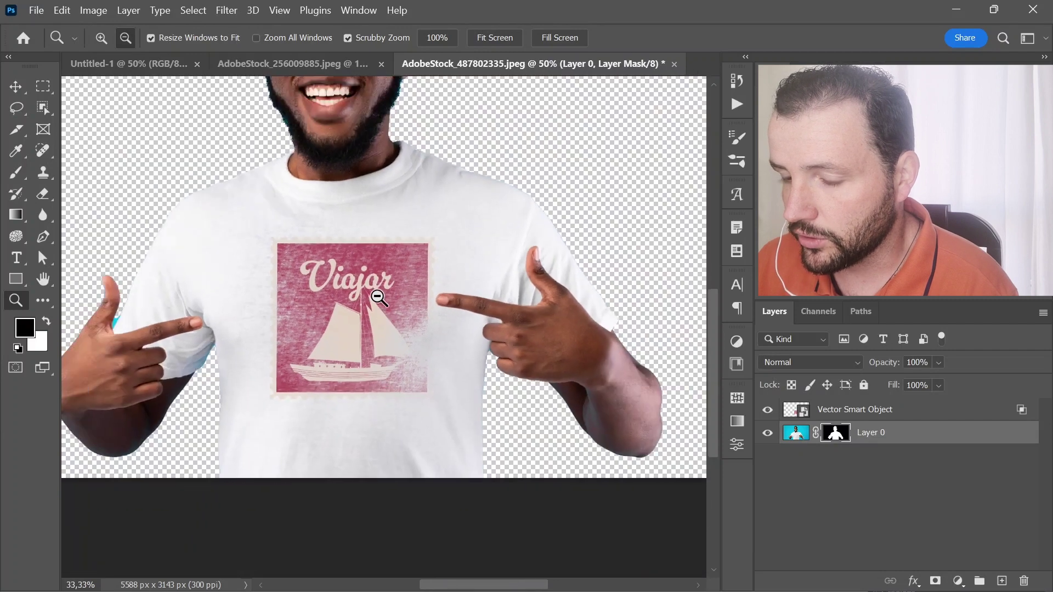
Combine the stamp and photo layers into a single smart object
{"action": "key", "text": "v"}
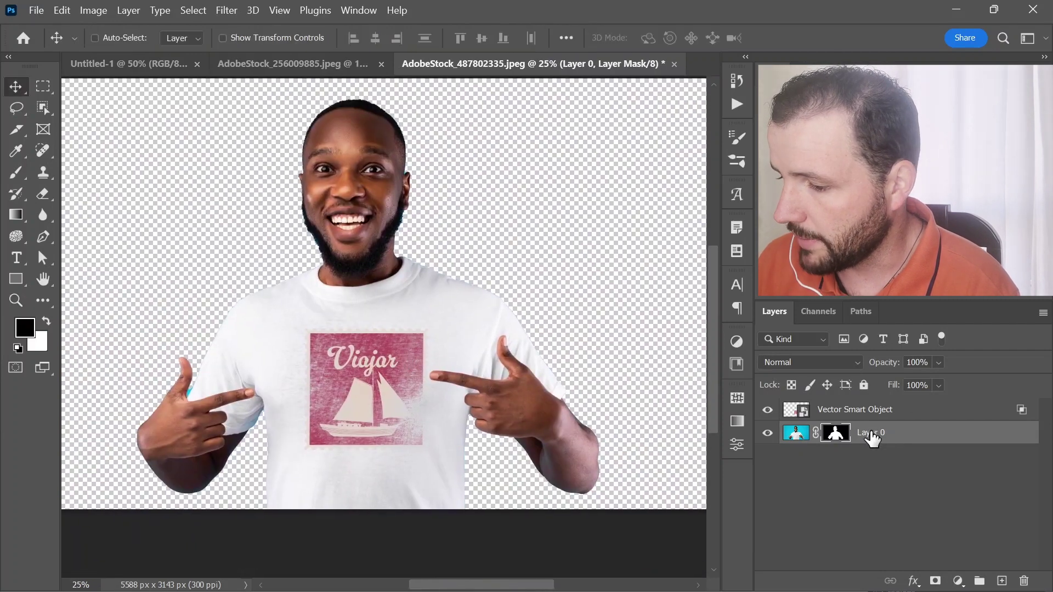
{"action": "left_click", "coordinate": [825, 415]}
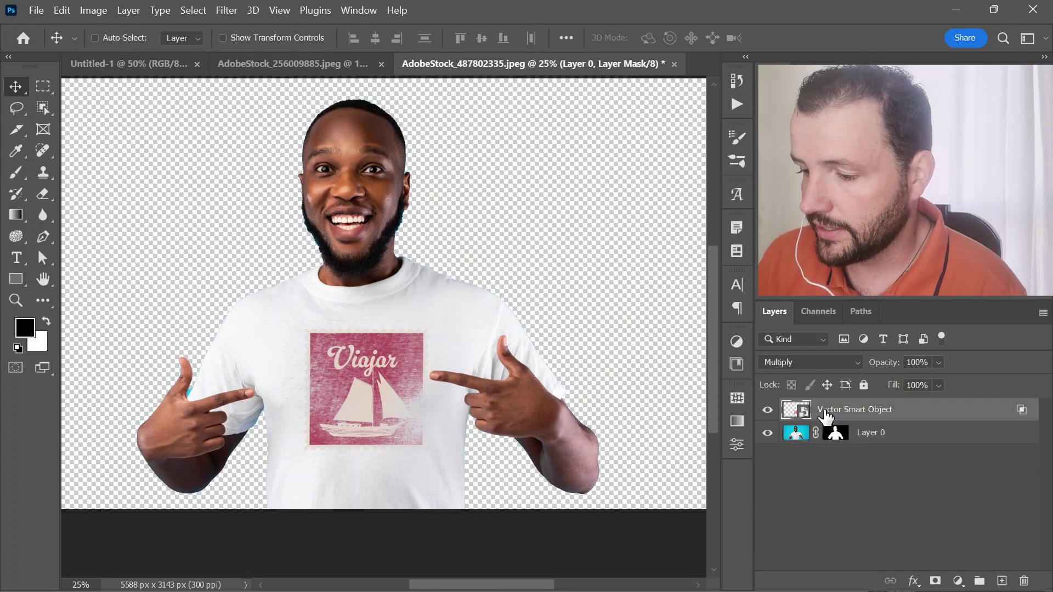
{"action": "left_click", "coordinate": [876, 436]}
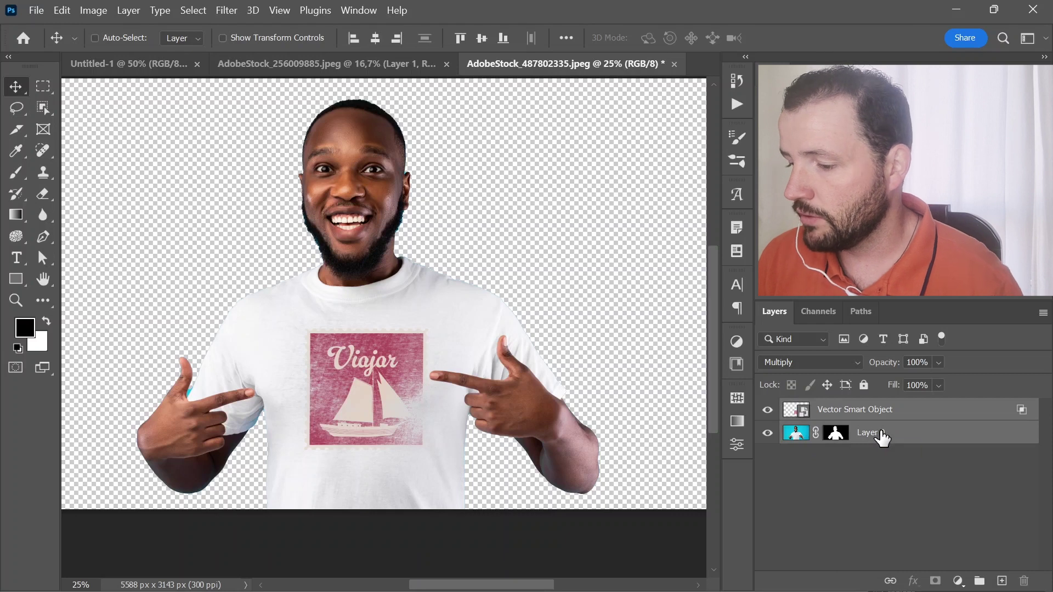
{"action": "right_click", "coordinate": [882, 437]}
{"action": "key", "text": "Escape"}
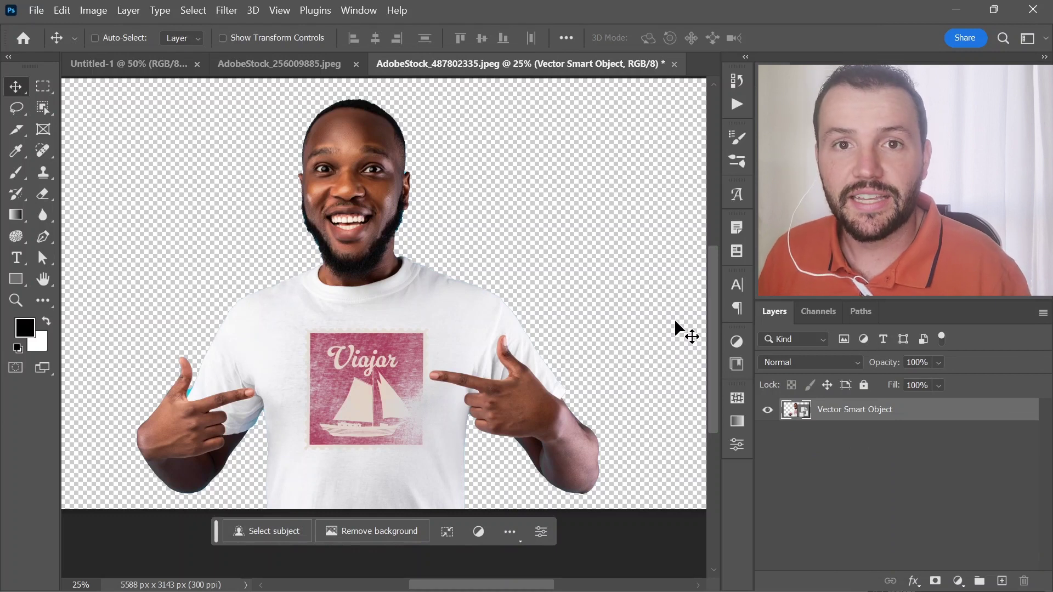
{"action": "key", "text": "ctrl+t"}
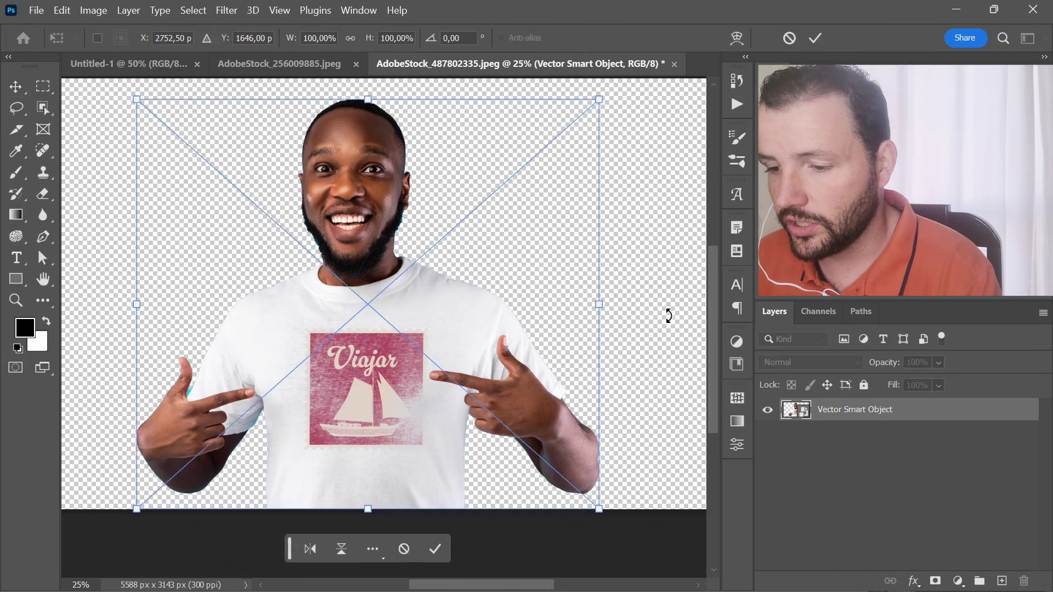
Scale the t-shirt figure down to a smaller size
{"action": "left_click_drag", "start_coordinate": [599, 307], "coordinate": [387, 319]}
{"action": "left_click_drag", "start_coordinate": [358, 276], "coordinate": [498, 229]}
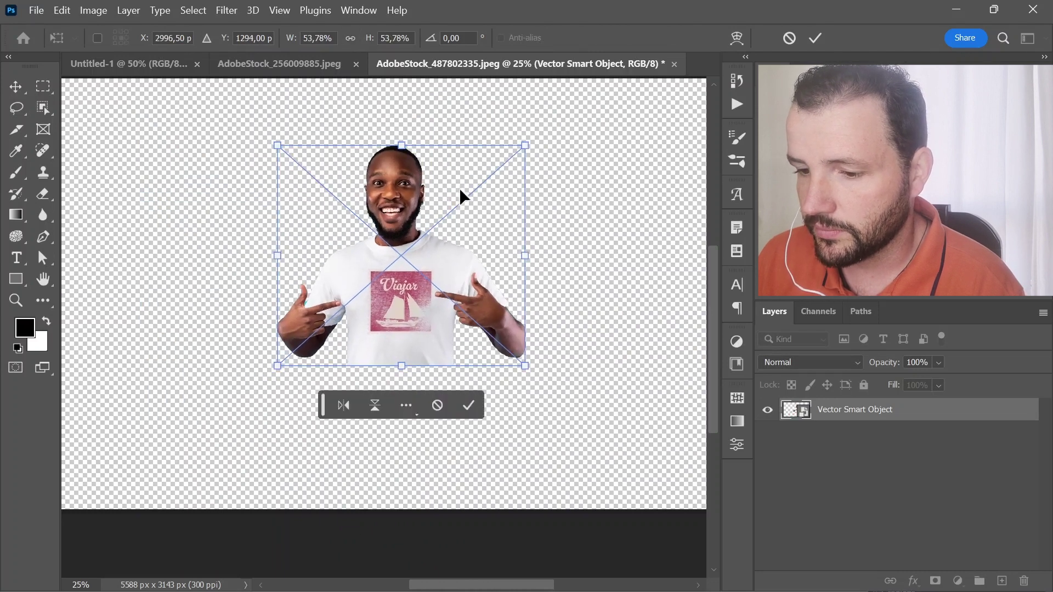
{"action": "left_click_drag", "start_coordinate": [525, 145], "coordinate": [570, 117]}
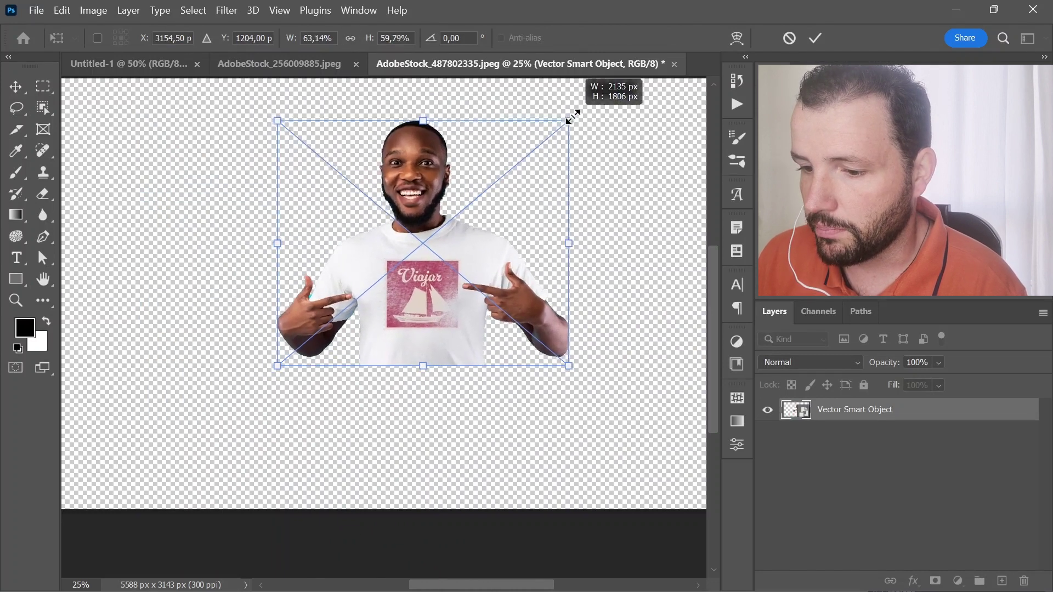
Warp the figure's bottom edge into a downward curve, commit, and move it lower-left
{"action": "left_click", "coordinate": [736, 38]}
{"action": "left_click_drag", "start_coordinate": [375, 368], "coordinate": [399, 405]}
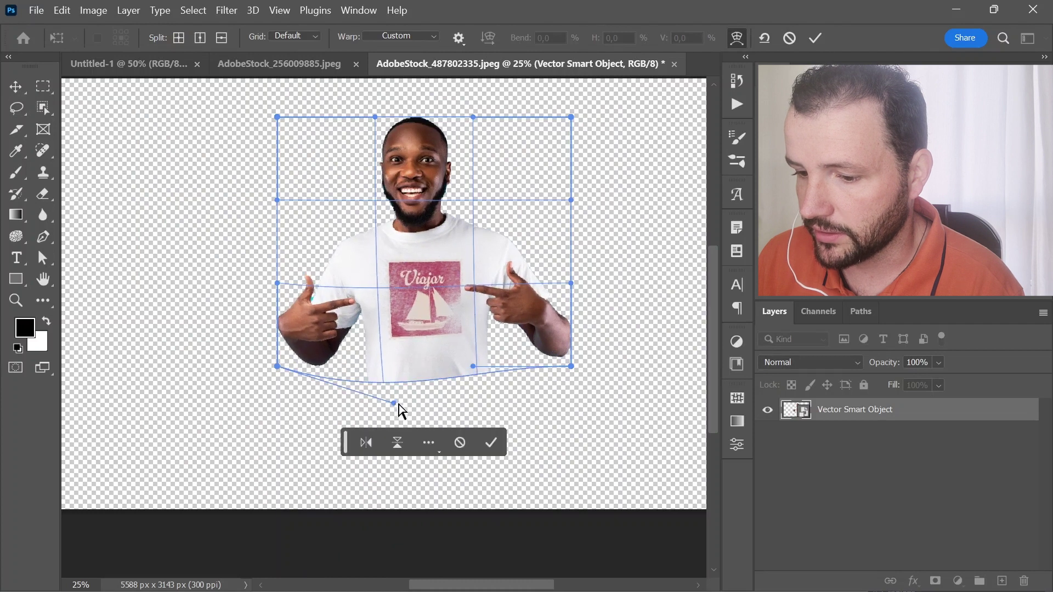
{"action": "left_click_drag", "start_coordinate": [474, 368], "coordinate": [469, 415]}
{"action": "mouse_move", "coordinate": [358, 287]}
{"action": "left_mouse_down"}
{"action": "mouse_move", "coordinate": [388, 275]}
{"action": "mouse_move", "coordinate": [376, 283]}
{"action": "left_mouse_up"}
{"action": "left_click_drag", "start_coordinate": [393, 203], "coordinate": [393, 219]}
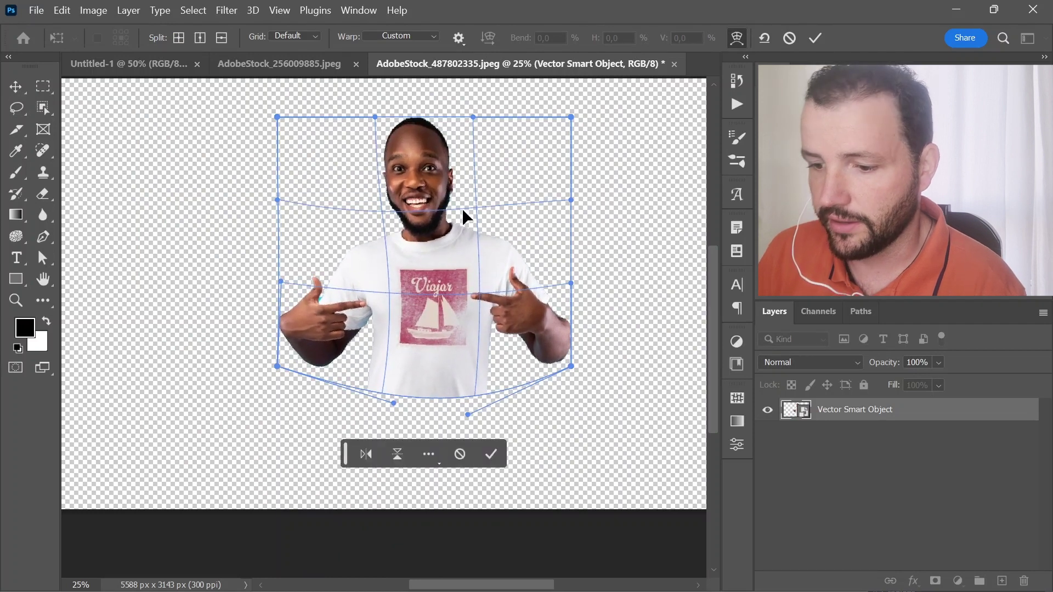
{"action": "left_click", "coordinate": [814, 38]}
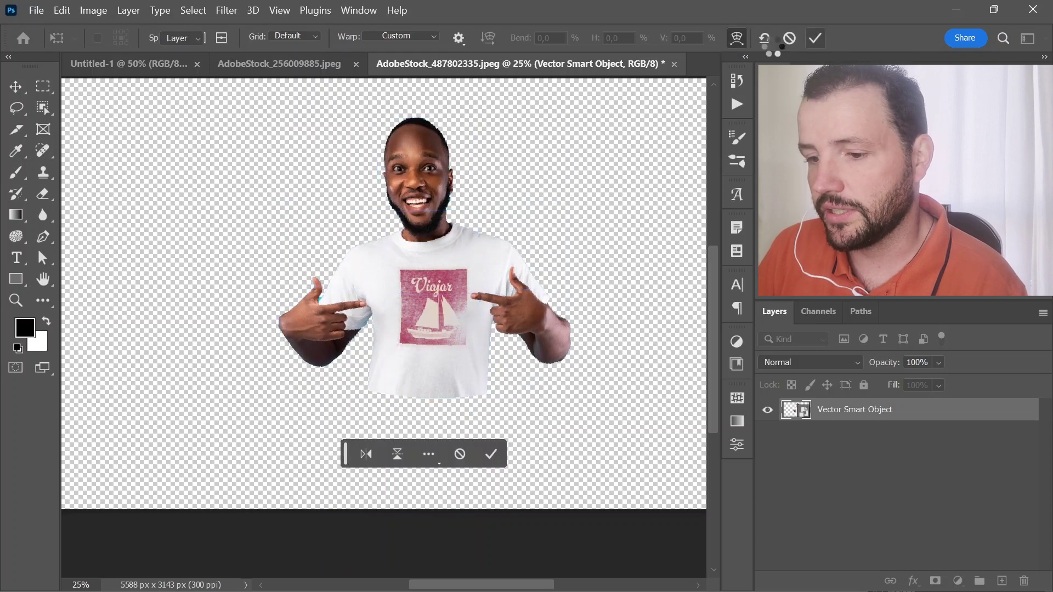
{"action": "left_click_drag", "start_coordinate": [455, 286], "coordinate": [422, 321]}
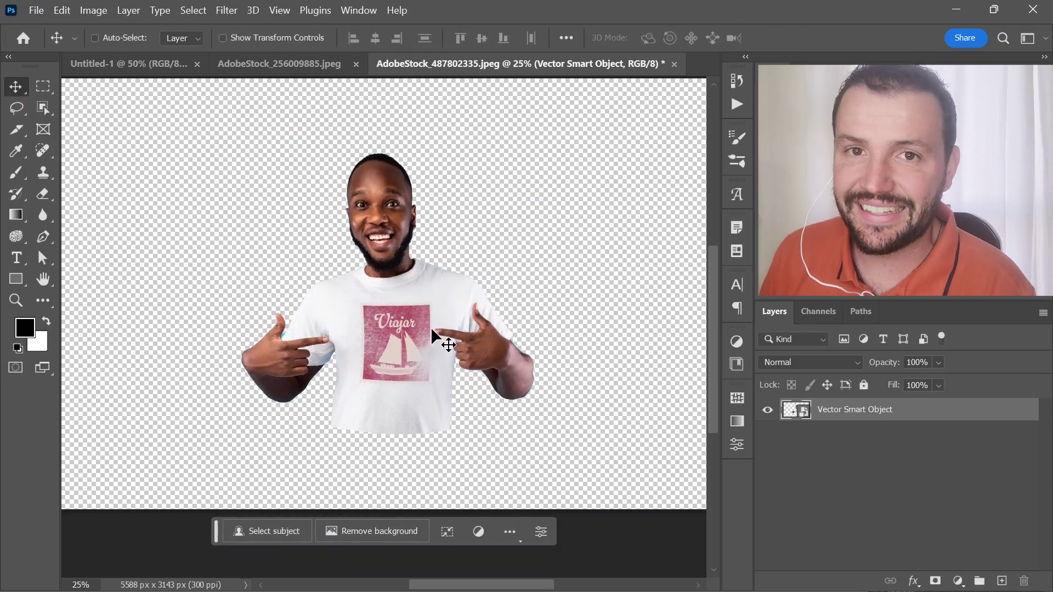
Add a new layer filled with yellow beneath the figure
{"action": "key", "text": "ctrl+shift+alt+n"}
{"action": "key", "text": "ctrl+z"}
{"action": "key", "text": "ctrl+shift+n"}
{"action": "key", "text": "Escape"}
{"action": "key", "text": "ctrl+shift+alt+n"}
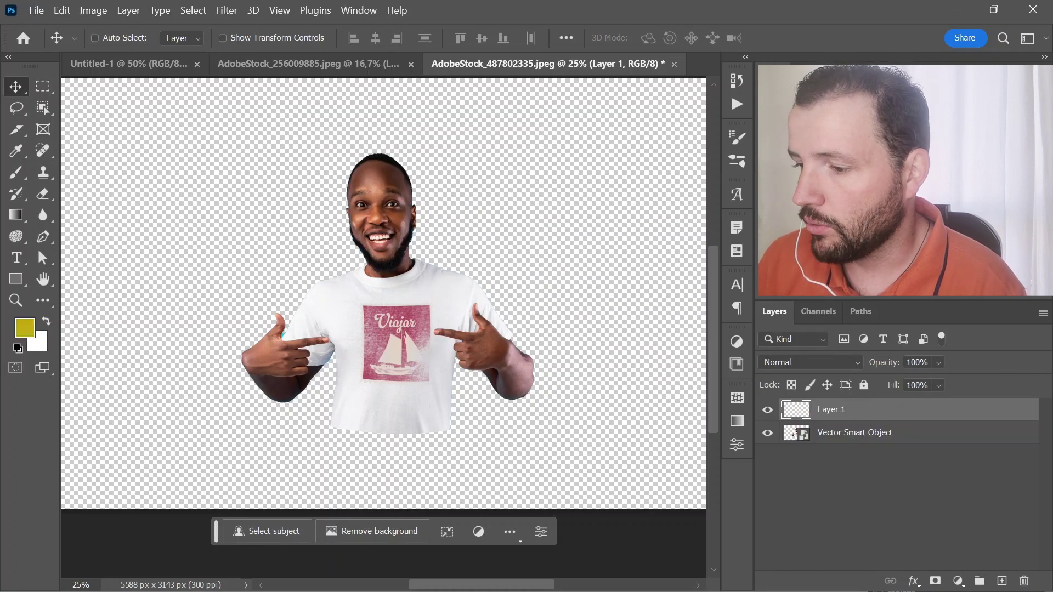
{"action": "key", "text": "alt+BackSpace"}
{"action": "key", "text": "ctrl+bracketleft"}
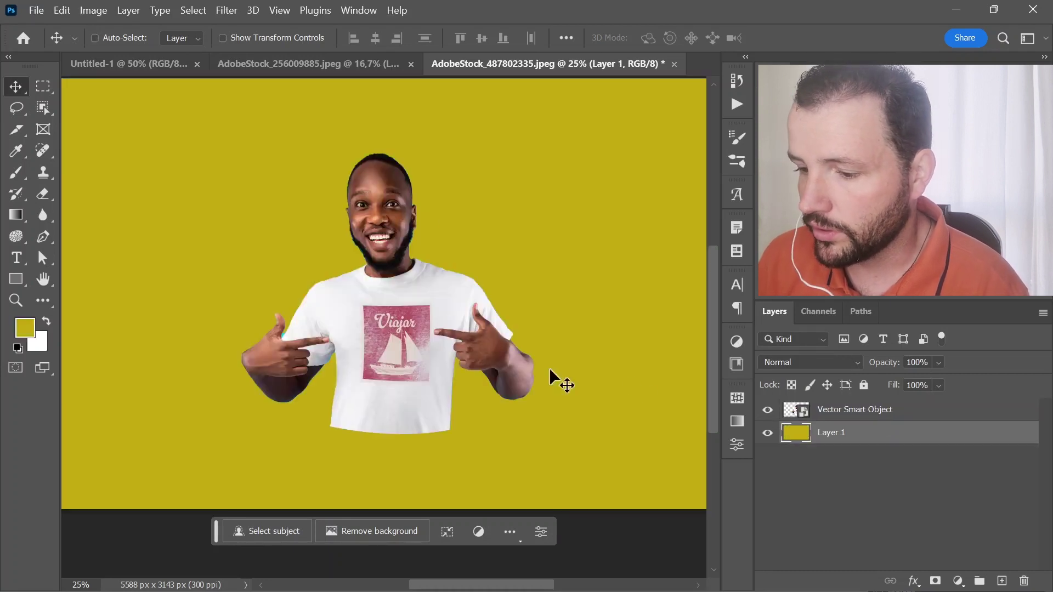
Enlarge the figure to fill most of the canvas, then zoom in on its left hand
{"action": "left_click", "coordinate": [802, 417]}
{"action": "key", "text": "ctrl+t"}
{"action": "left_click_drag", "start_coordinate": [242, 301], "coordinate": [153, 302]}
{"action": "left_click_drag", "start_coordinate": [326, 288], "coordinate": [355, 310]}
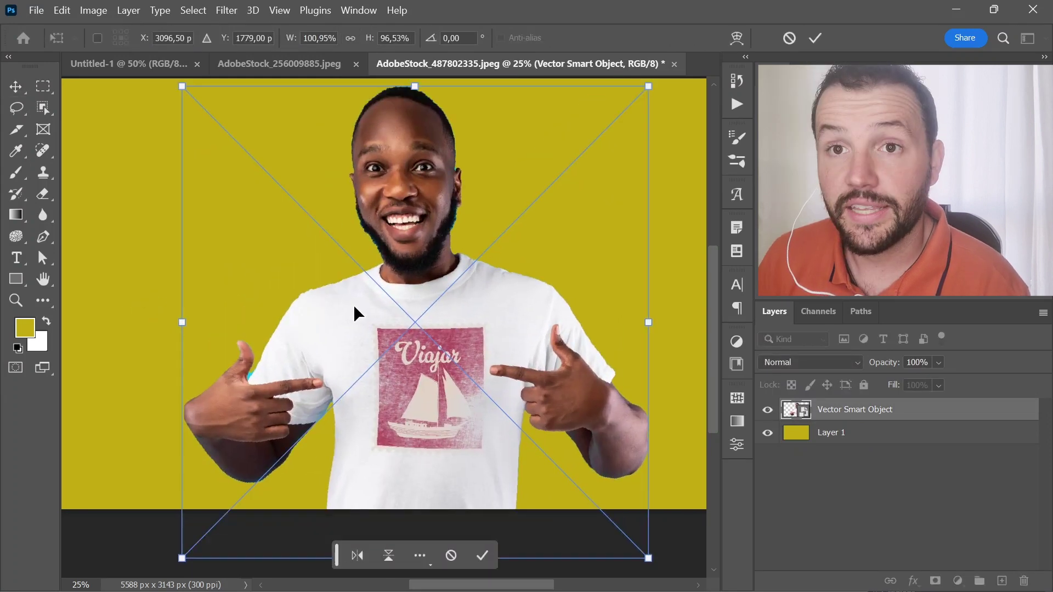
{"action": "type", "text": "3"}
{"action": "key", "text": "Return"}
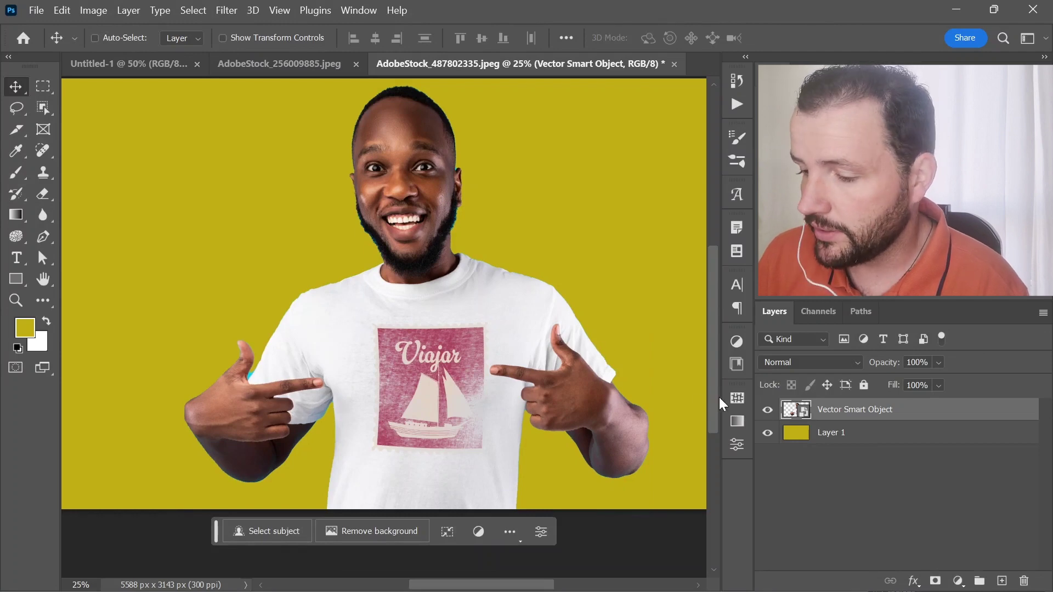
{"action": "left_click", "coordinate": [250, 380]}
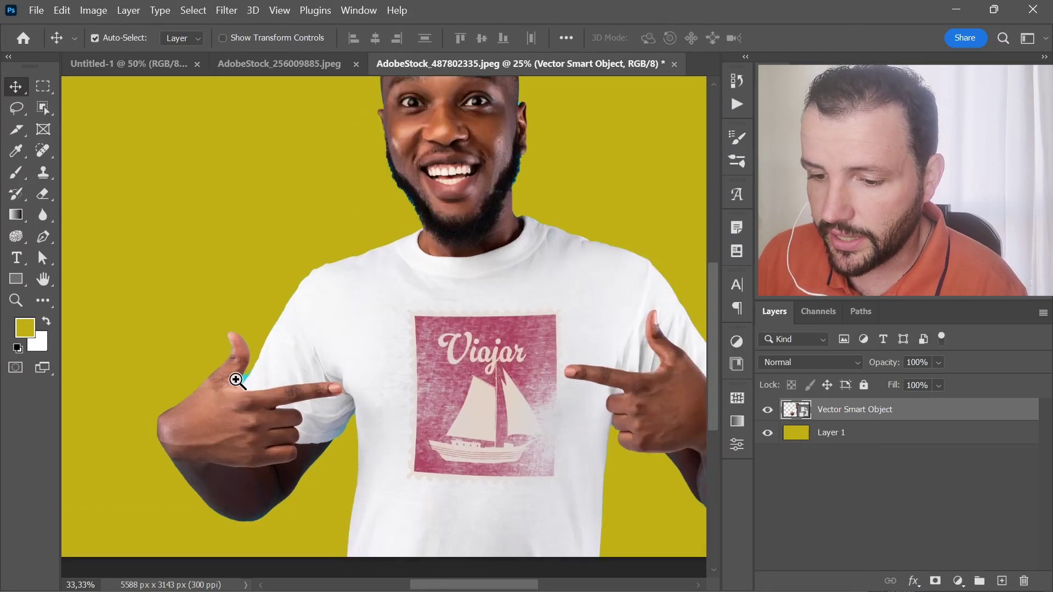
{"action": "left_click", "coordinate": [228, 390]}
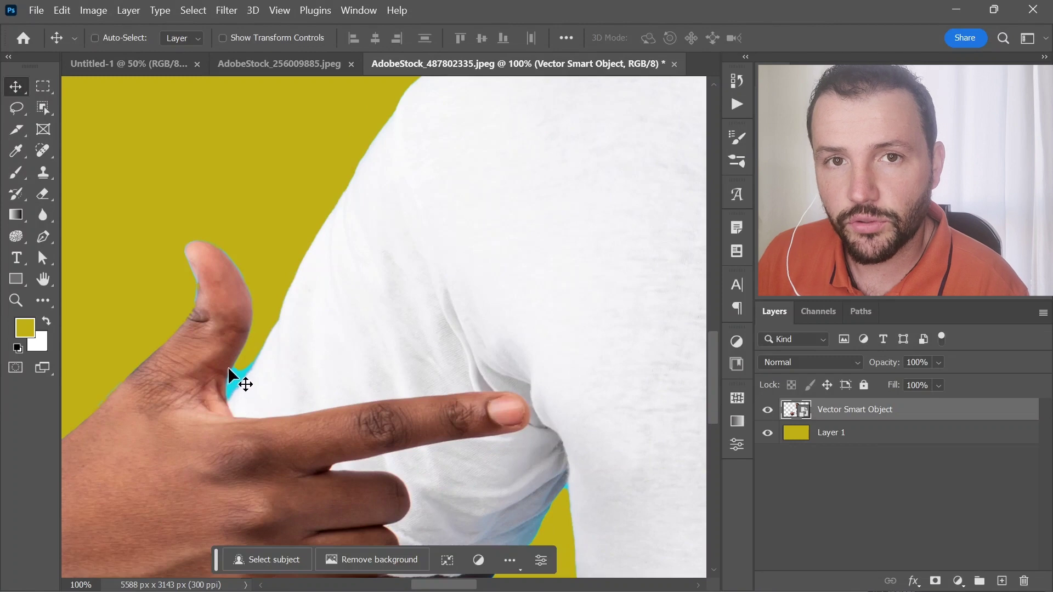
Open the figure's smart object and Magic Wand-select the transparent area beside the left thumb
{"action": "double_click", "coordinate": [803, 417]}
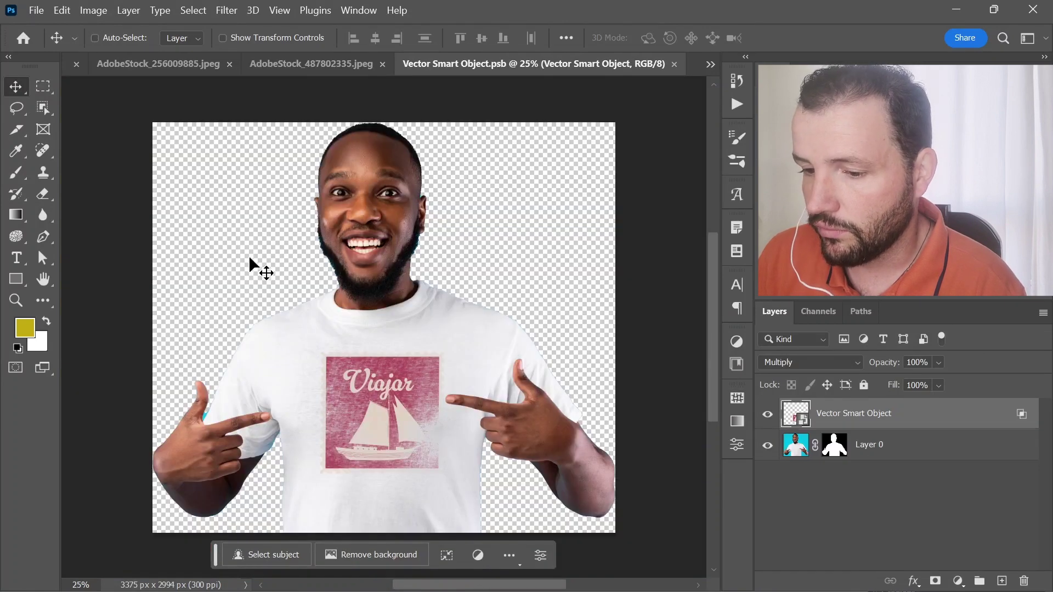
{"action": "left_click", "coordinate": [219, 423], "text": "ctrl"}
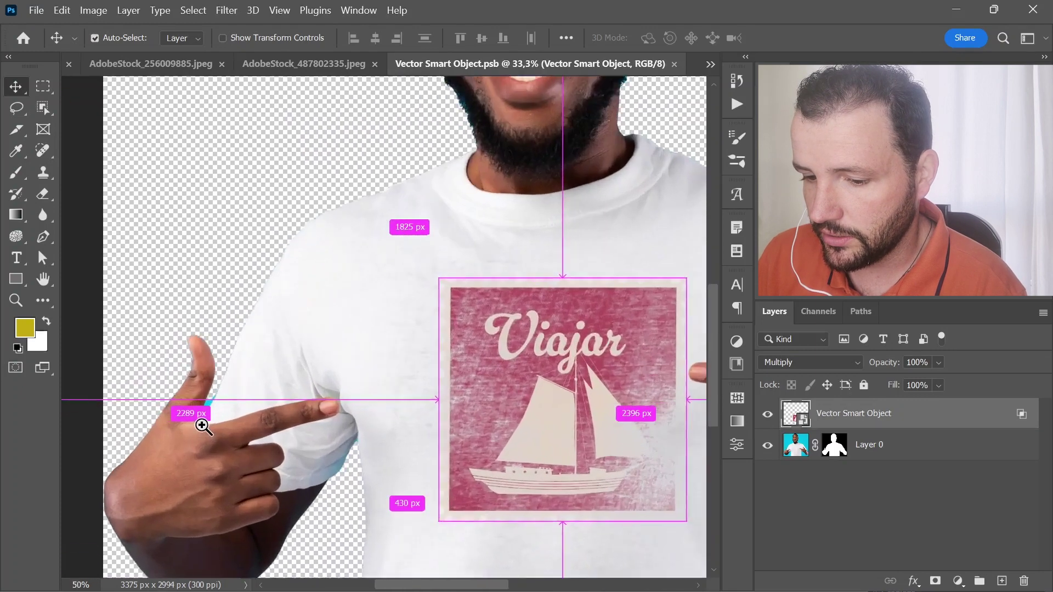
{"action": "left_click", "coordinate": [213, 423], "text": "ctrl"}
{"action": "left_click", "coordinate": [647, 424], "text": "ctrl"}
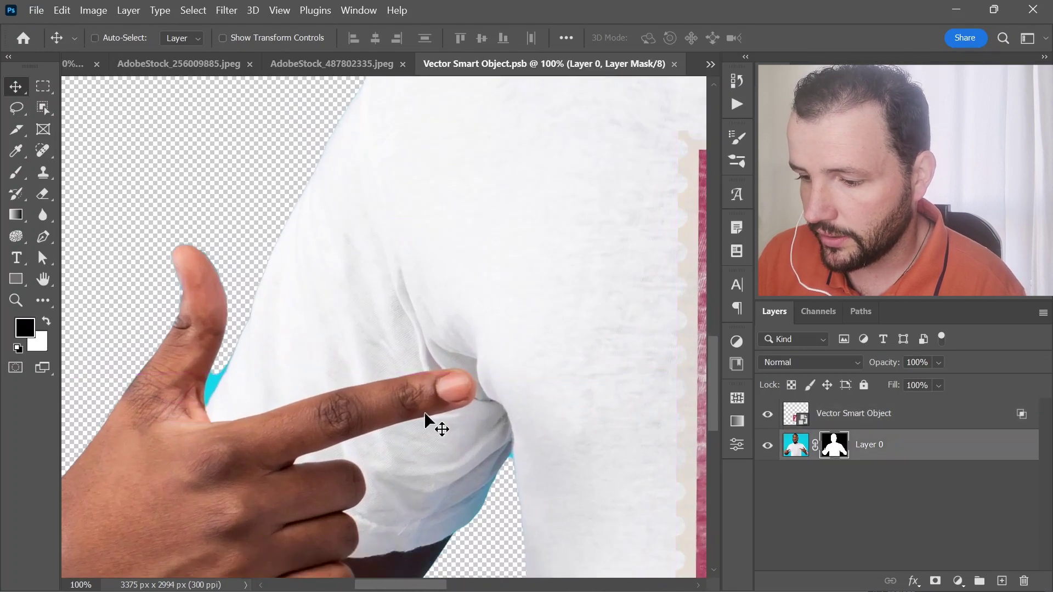
{"action": "left_click", "coordinate": [790, 447]}
{"action": "key", "text": "w"}
{"action": "key", "text": "shift+w"}
{"action": "key", "text": "shift+w"}
{"action": "left_click", "coordinate": [218, 377]}
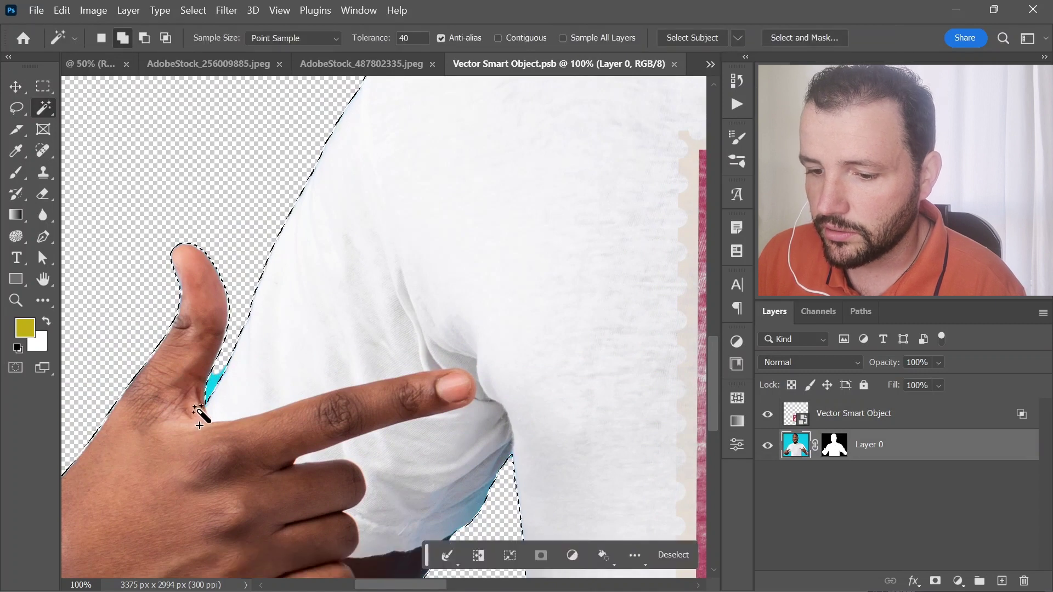
Paint on Layer 0's mask to remove the cyan fringe between thumb and shirt
{"action": "left_click", "coordinate": [834, 445]}
{"action": "key", "text": "b"}
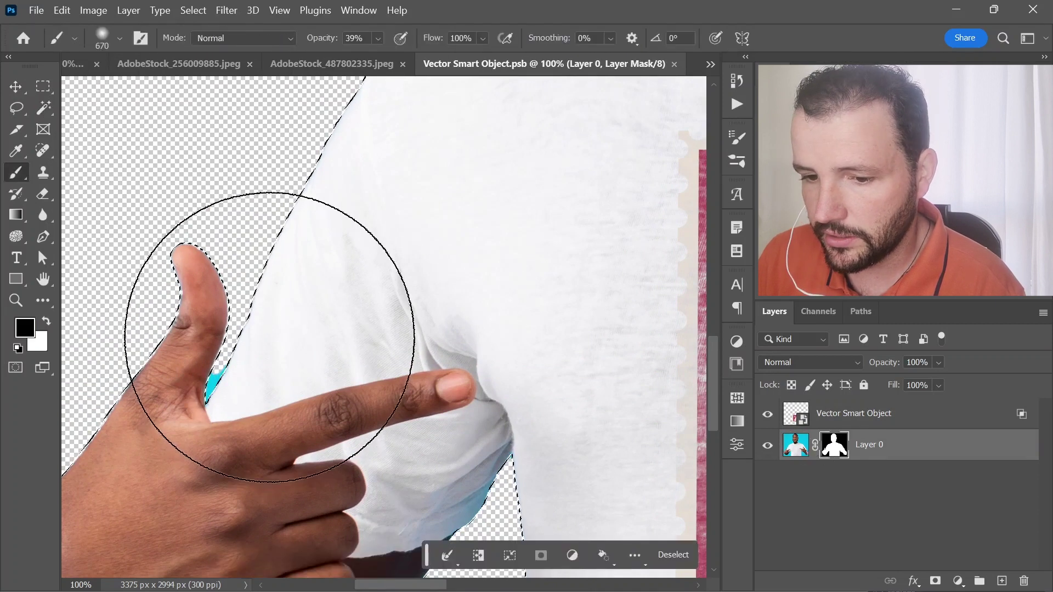
{"action": "left_click_drag", "start_coordinate": [188, 317], "coordinate": [232, 348]}
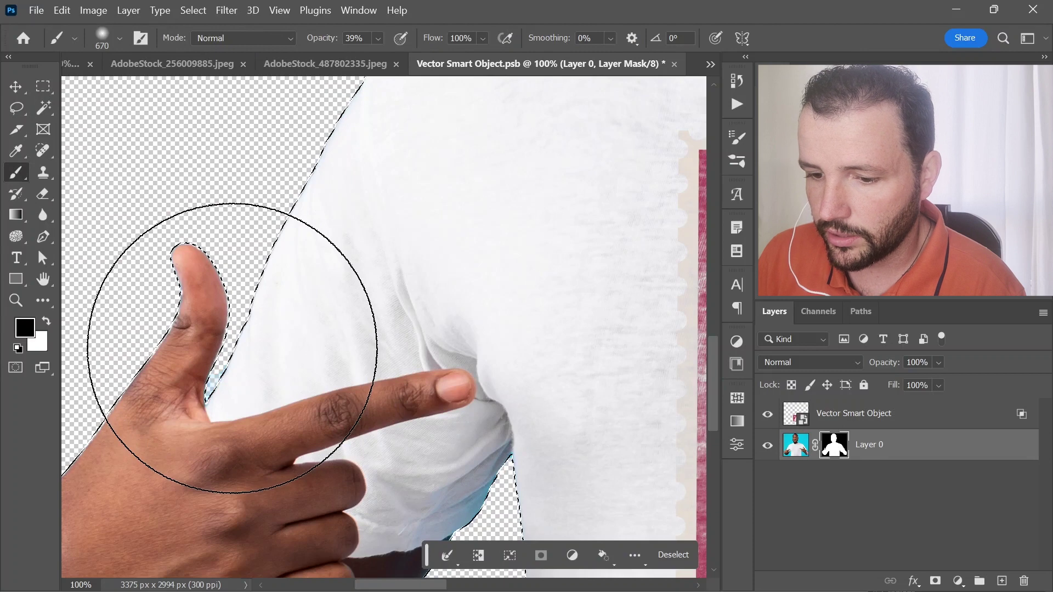
{"action": "key", "text": "ctrl+d"}
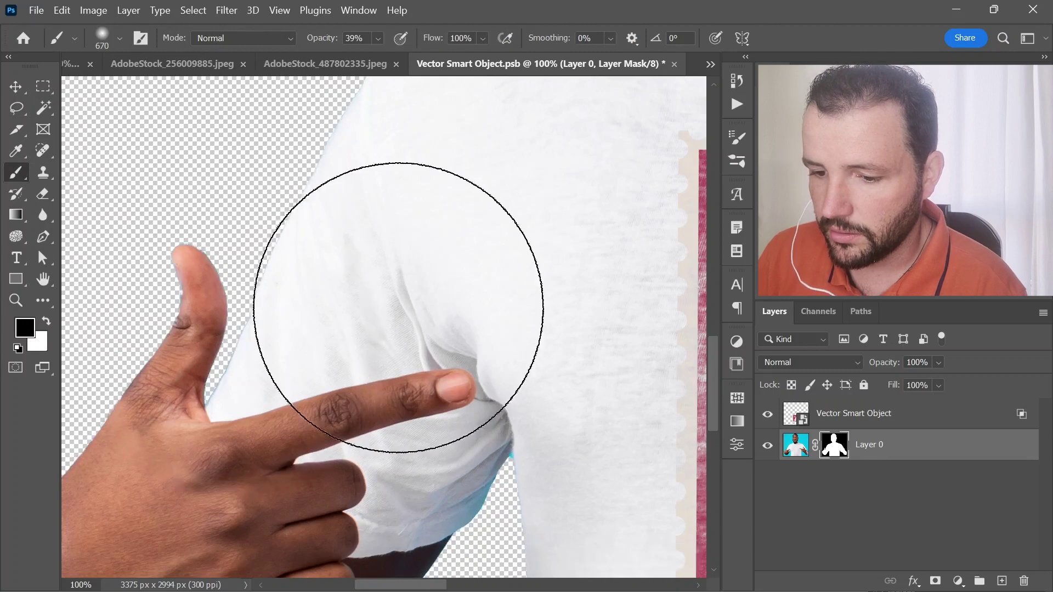
Save and close the smart object contents, returning to the mockup
{"action": "key", "text": "ctrl+0"}
{"action": "key", "text": "v"}
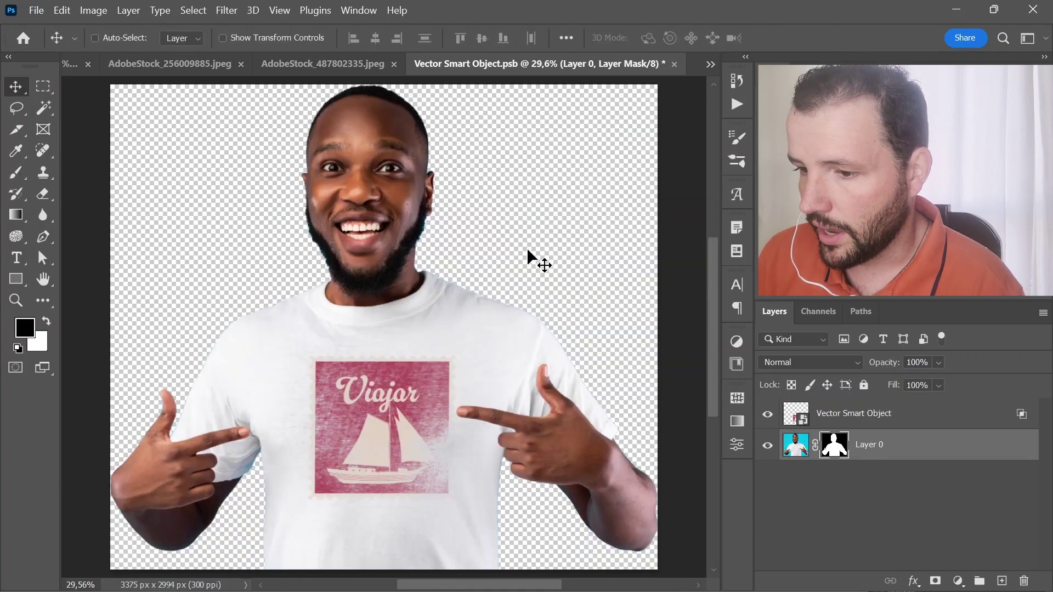
{"action": "key", "text": "ctrl+s"}
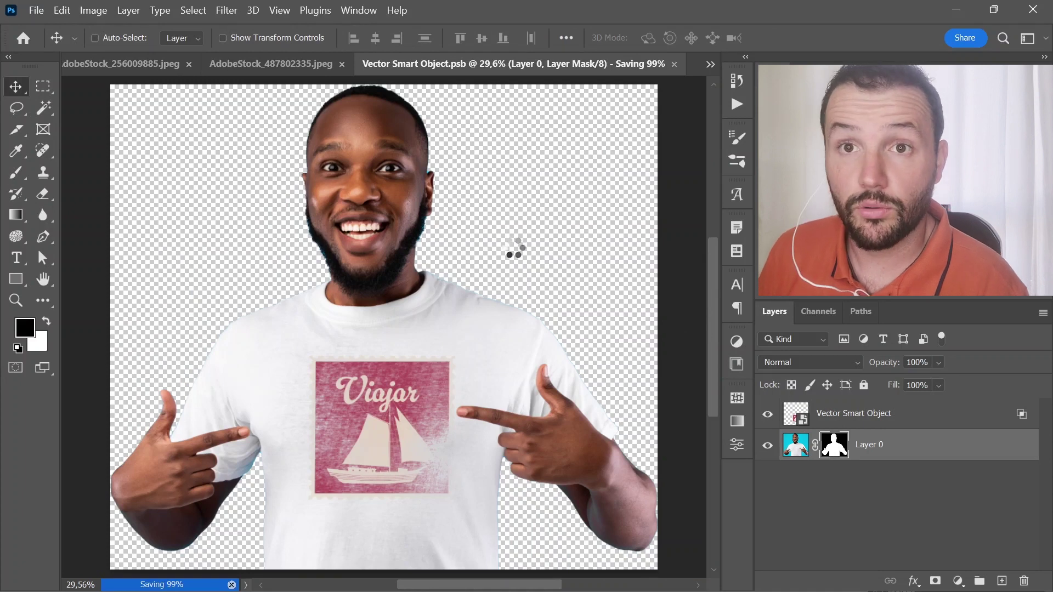
{"action": "key", "text": "ctrl+w"}
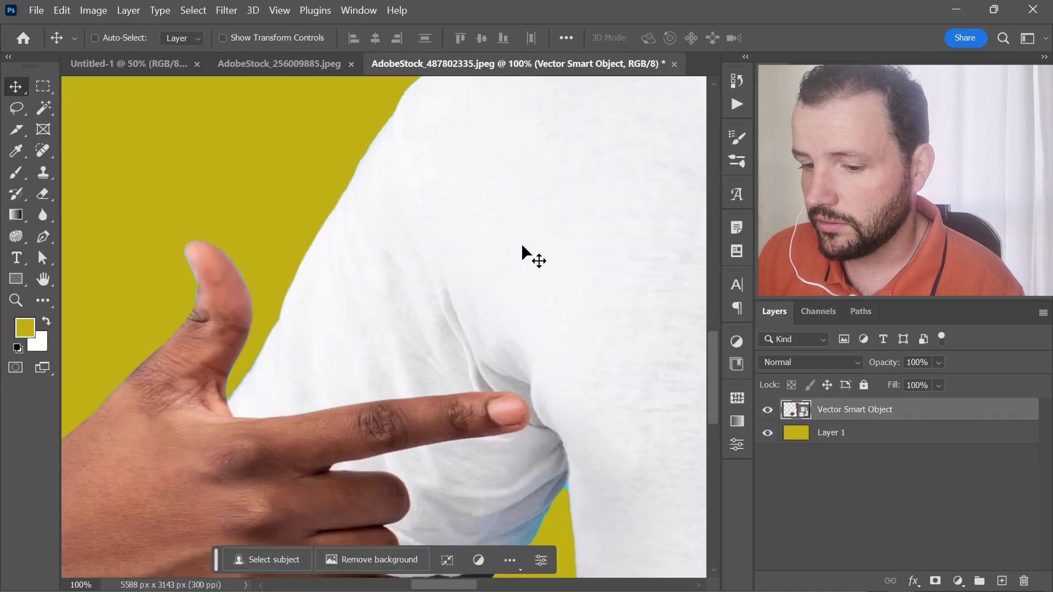
Delete the Vector Smart Object figure layer and fit the yellow canvas on screen
{"action": "key", "text": "z"}
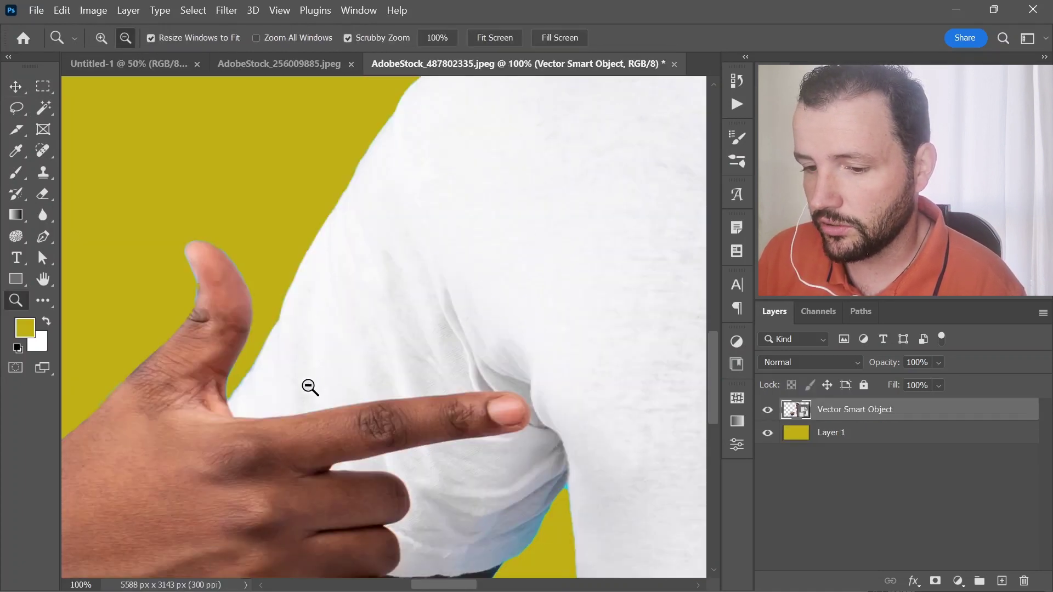
{"action": "left_click", "coordinate": [308, 386], "text": "alt"}
{"action": "left_click", "coordinate": [361, 386], "text": "alt"}
{"action": "left_click_drag", "start_coordinate": [312, 402], "coordinate": [348, 346]}
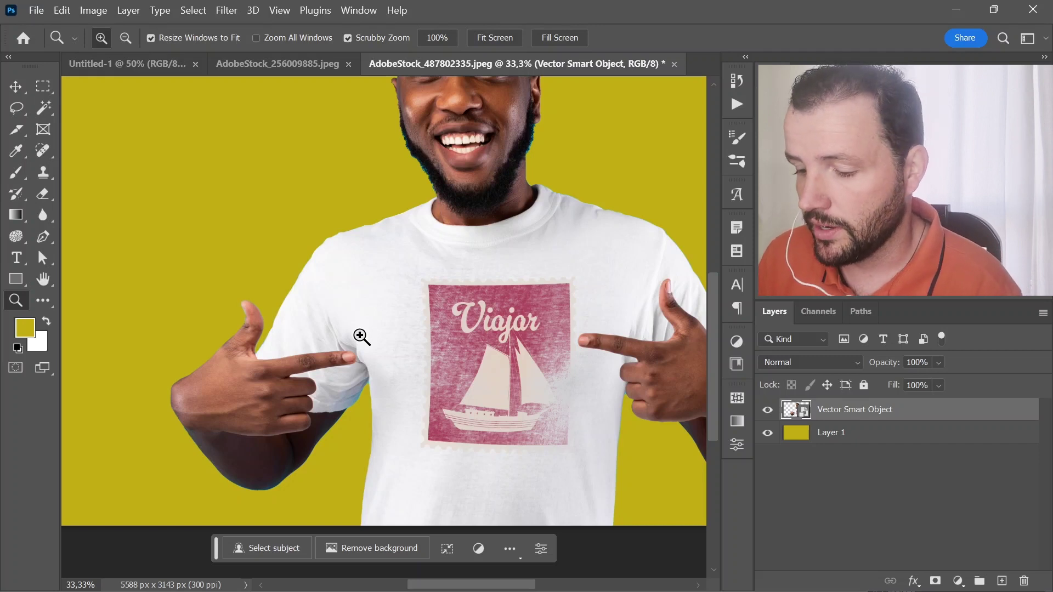
{"action": "key", "text": "Delete"}
{"action": "key", "text": "v"}
{"action": "key", "text": "ctrl+0"}
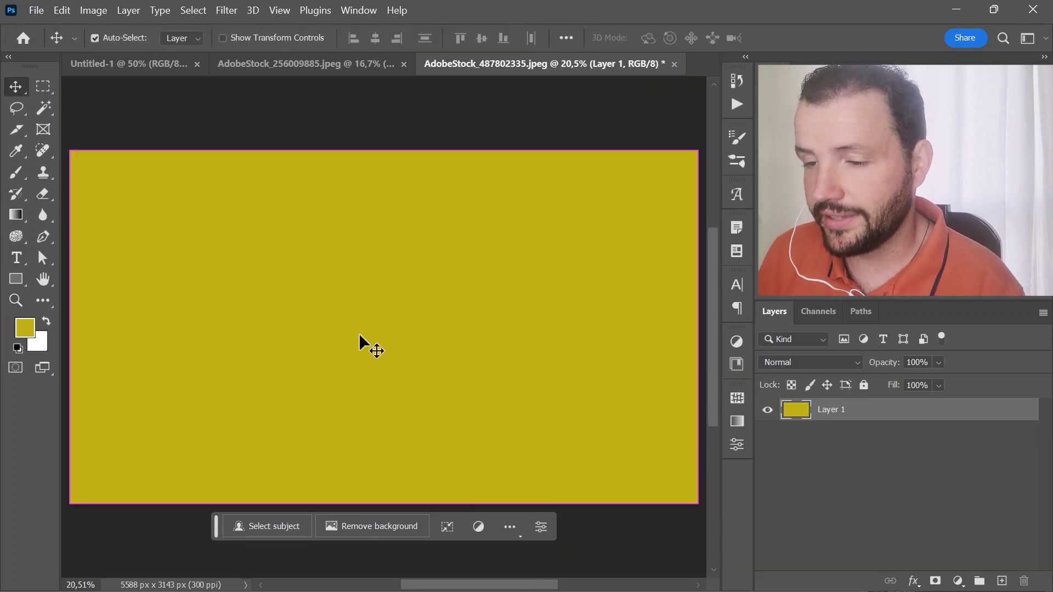
Type the two-line text 'Desfoque Ciriativo' on the yellow canvas
{"action": "key", "text": "ctrl"}
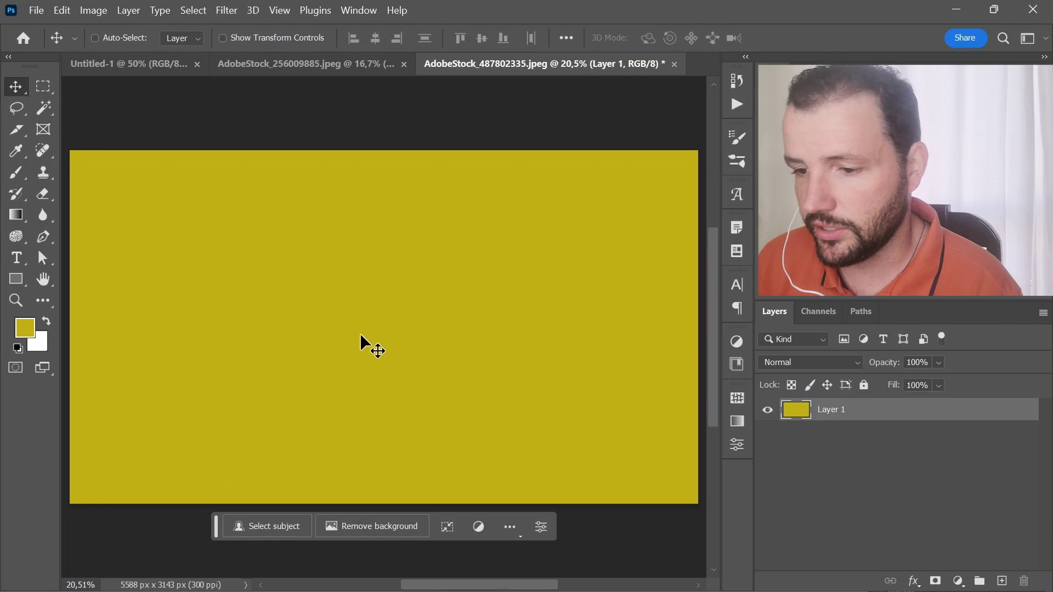
{"action": "key", "text": "t"}
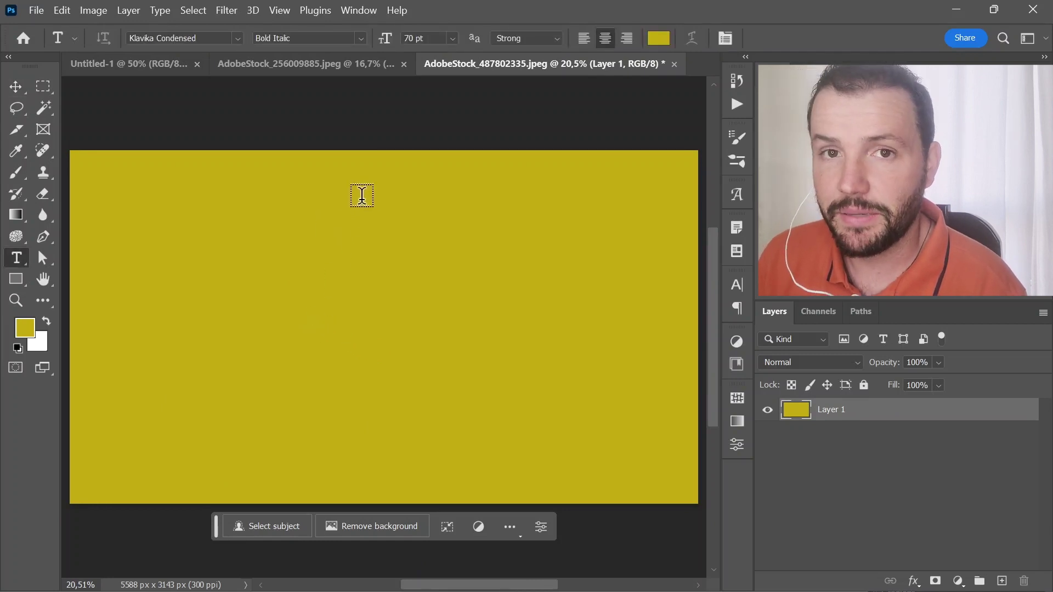
{"action": "left_click", "coordinate": [362, 196]}
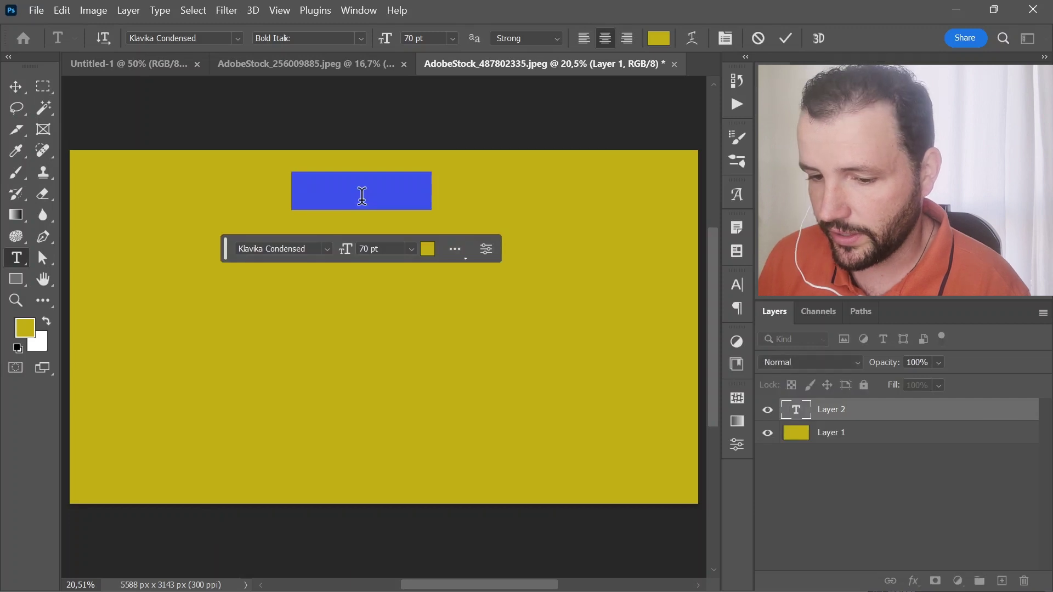
{"action": "key", "text": "BackSpace"}
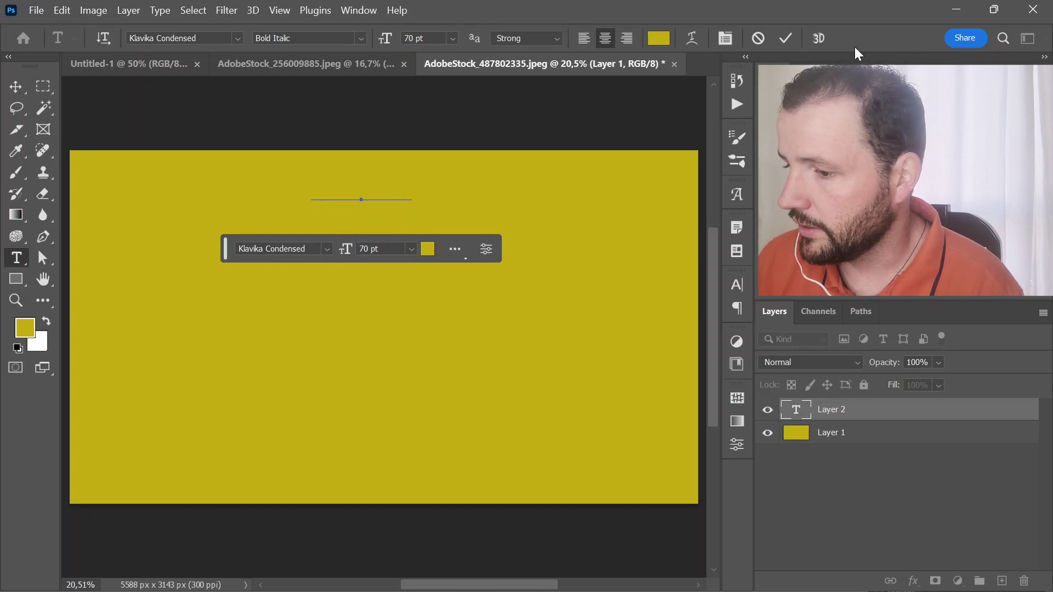
{"action": "left_click", "coordinate": [785, 38]}
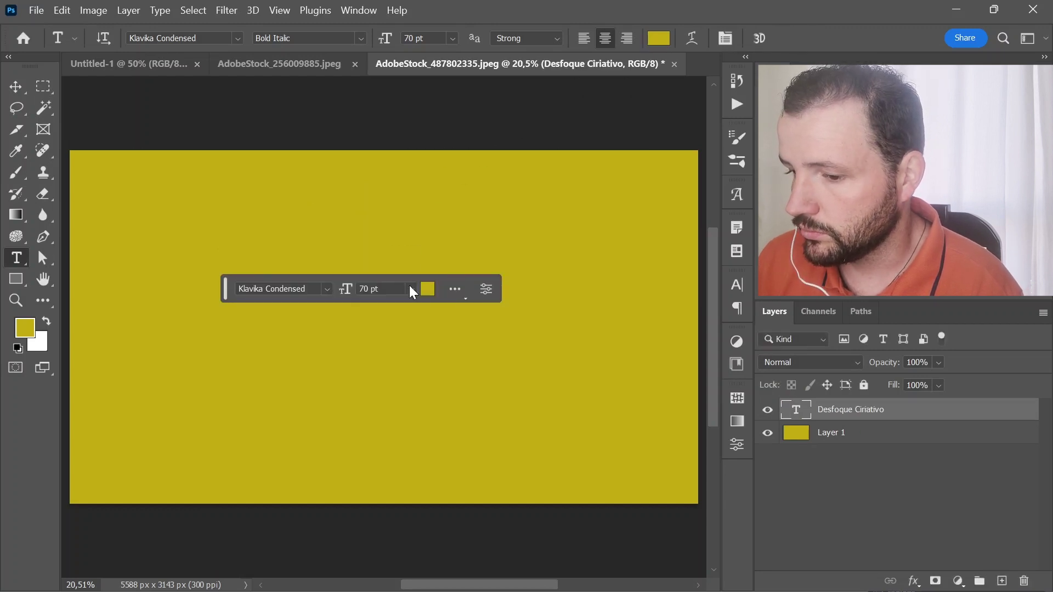
Colour the text white (#ffffff) and move it into the upper right area
{"action": "left_click", "coordinate": [423, 291]}
{"action": "type", "text": "ffffff"}
{"action": "left_click", "coordinate": [467, 244]}
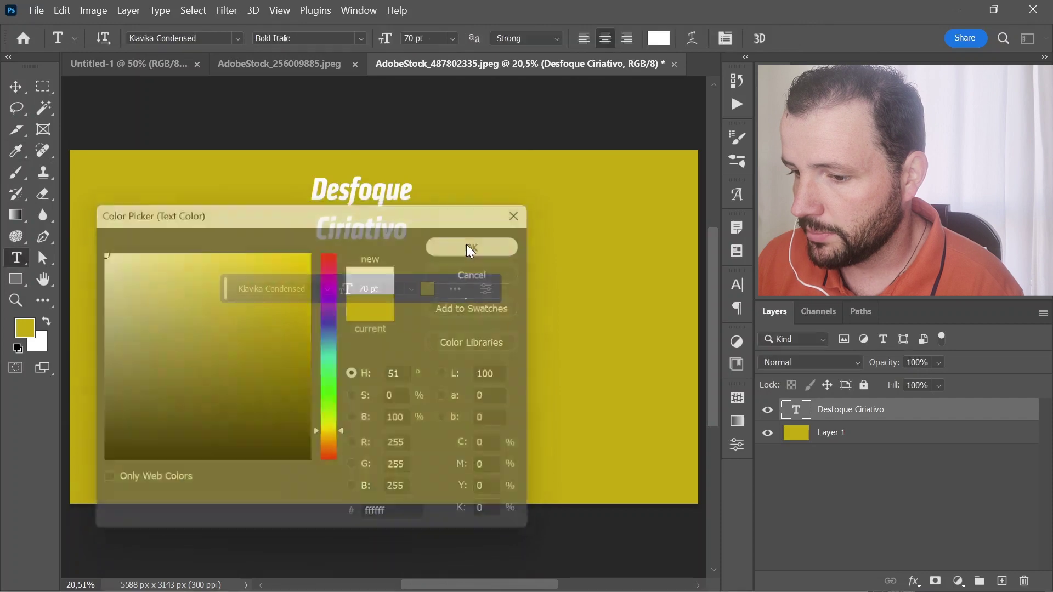
{"action": "key", "text": "v"}
{"action": "mouse_move", "coordinate": [349, 211]}
{"action": "left_mouse_down"}
{"action": "mouse_move", "coordinate": [469, 230]}
{"action": "mouse_move", "coordinate": [461, 224]}
{"action": "left_mouse_up"}
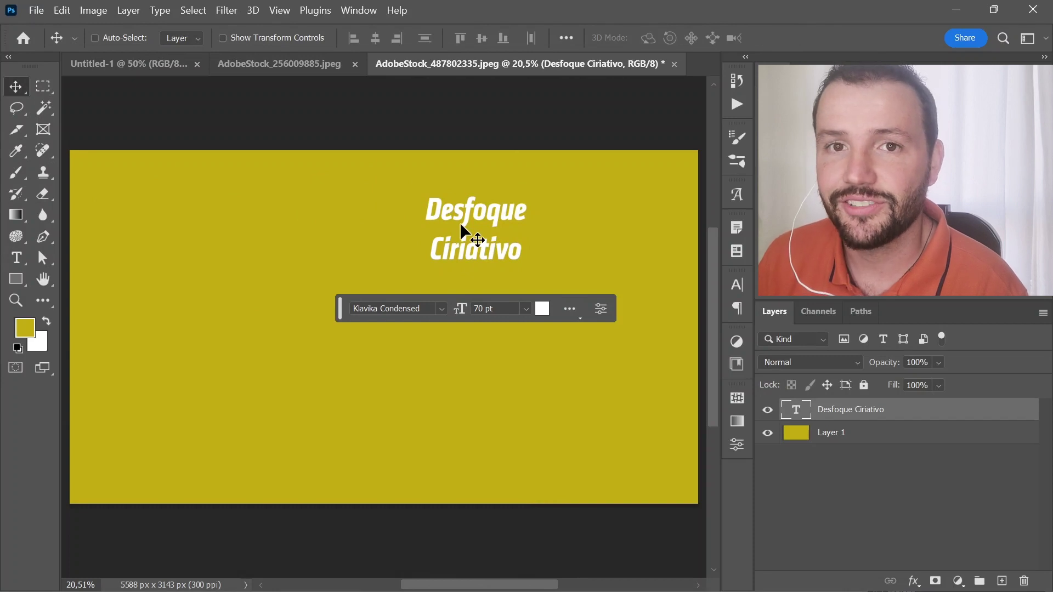
{"action": "left_click_drag", "start_coordinate": [466, 224], "coordinate": [490, 226]}
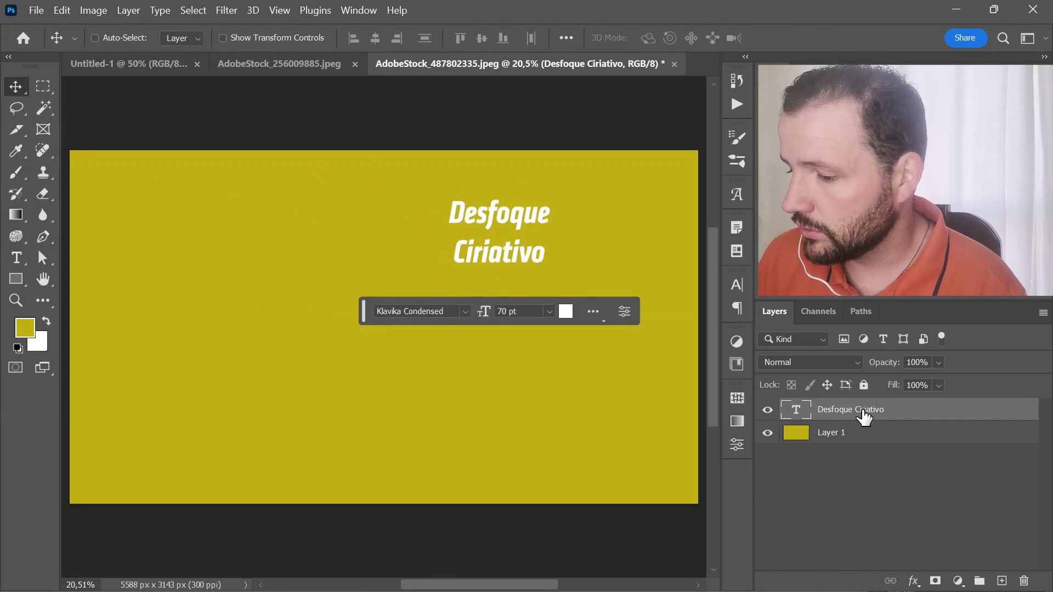
Convert the text layer to a smart object and Alt-drag copies across the canvas
{"action": "right_click", "coordinate": [862, 410]}
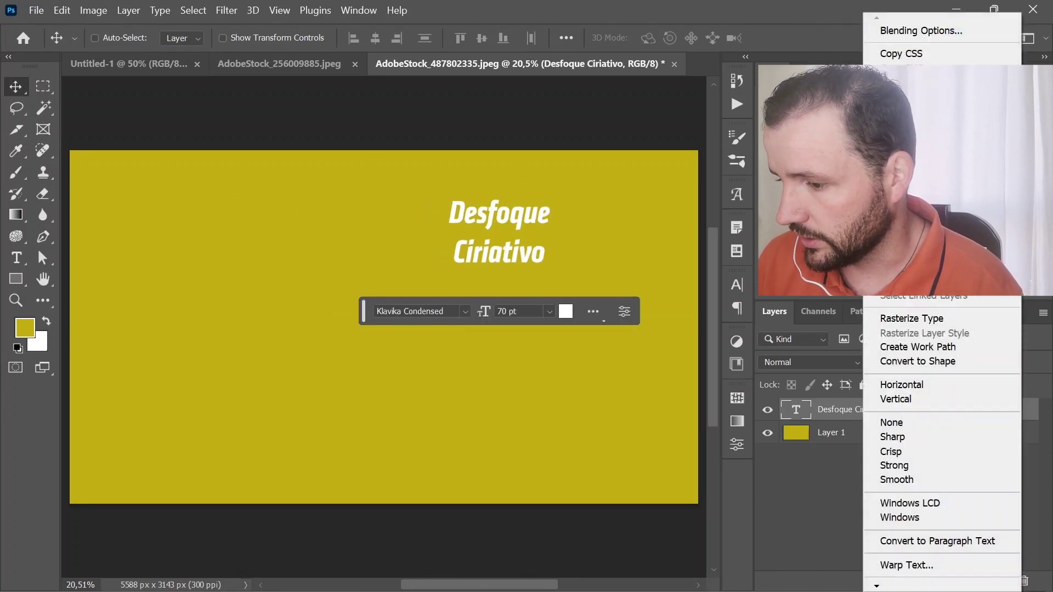
{"action": "left_click", "coordinate": [921, 267]}
{"action": "mouse_move", "coordinate": [522, 223]}
{"action": "left_mouse_down"}
{"action": "mouse_move", "coordinate": [560, 209]}
{"action": "mouse_move", "coordinate": [545, 354]}
{"action": "mouse_move", "coordinate": [545, 334]}
{"action": "mouse_move", "coordinate": [376, 440]}
{"action": "mouse_move", "coordinate": [335, 268]}
{"action": "mouse_move", "coordinate": [340, 219]}
{"action": "mouse_move", "coordinate": [162, 389]}
{"action": "mouse_move", "coordinate": [276, 389]}
{"action": "mouse_move", "coordinate": [193, 404]}
{"action": "left_mouse_up"}
Enlarge the bottom-left text copy with Free Transform
{"action": "key", "text": "ctrl+t"}
{"action": "key", "text": "Return"}
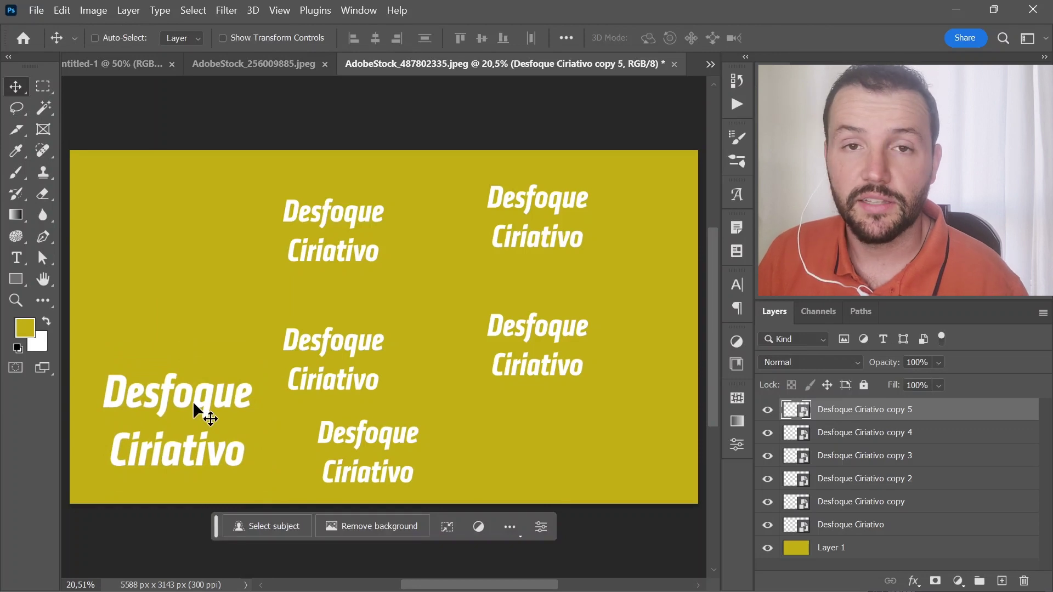
{"action": "left_click_drag", "start_coordinate": [439, 312], "coordinate": [448, 306]}
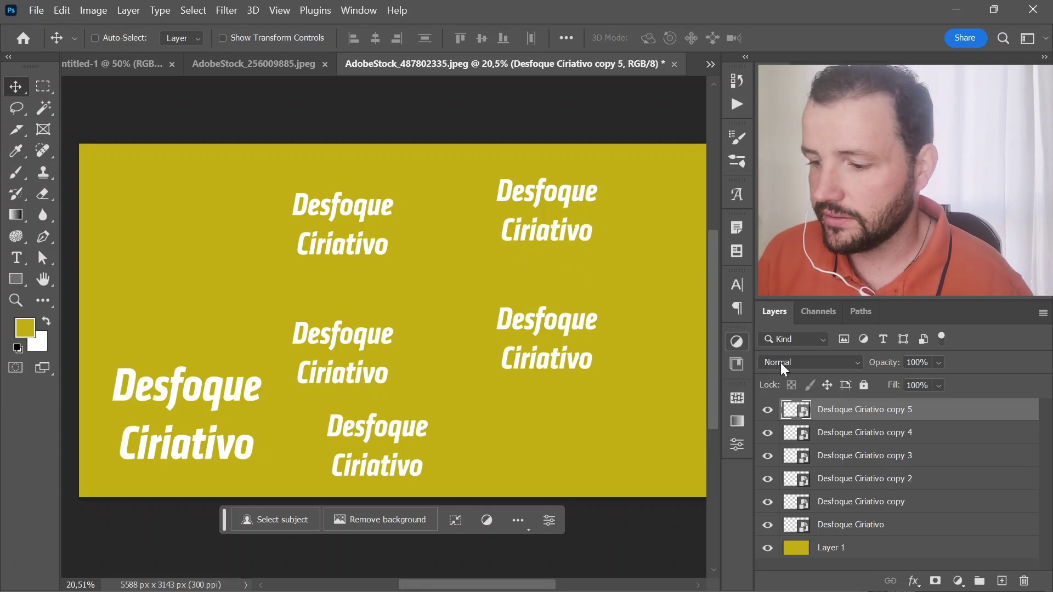
{"action": "double_click", "coordinate": [800, 419]}
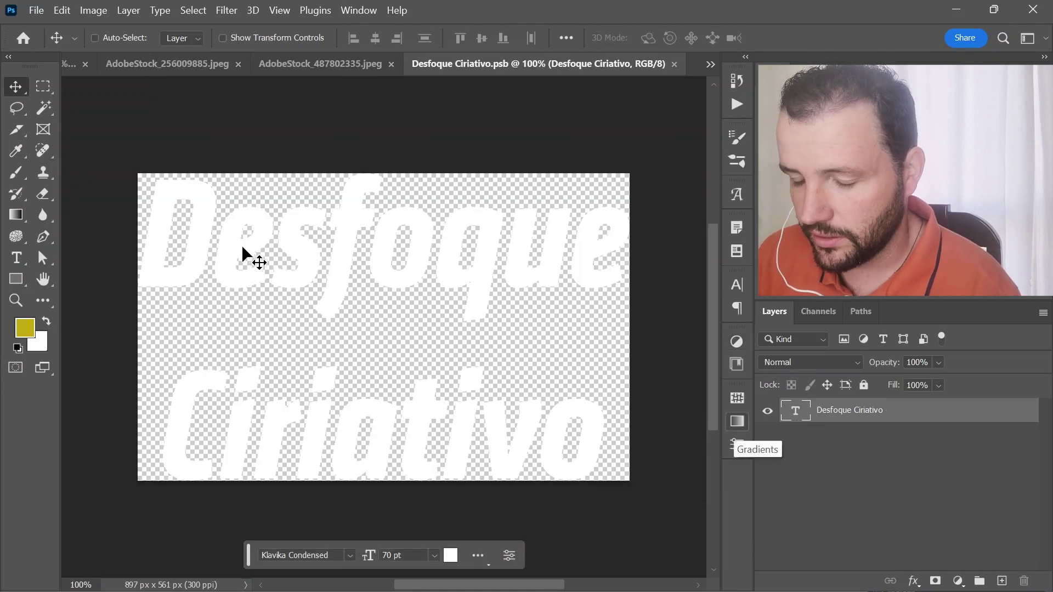
Correct 'Ciriativo' to 'Criativo' in the smart object's text
{"action": "key", "text": "t"}
{"action": "left_click", "coordinate": [241, 432]}
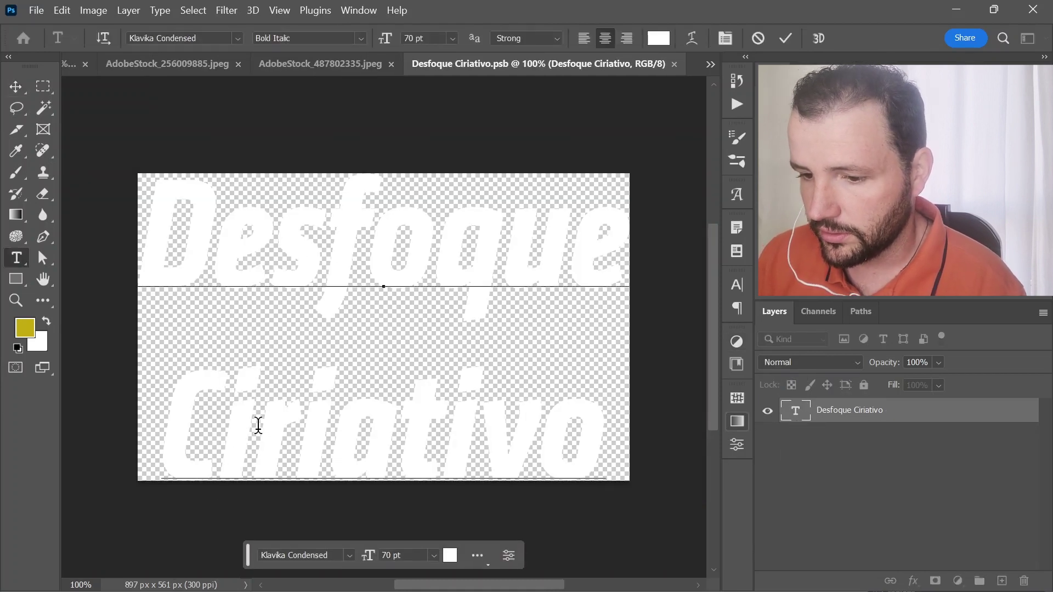
{"action": "key", "text": "BackSpace"}
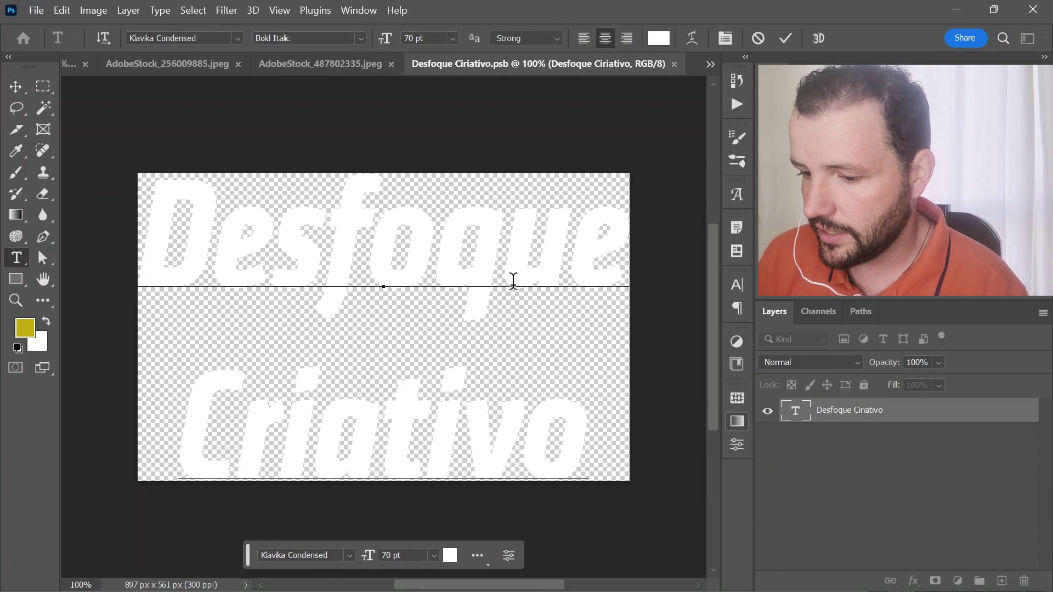
Set the word Desfoque to Light Italic
{"action": "double_click", "coordinate": [463, 250]}
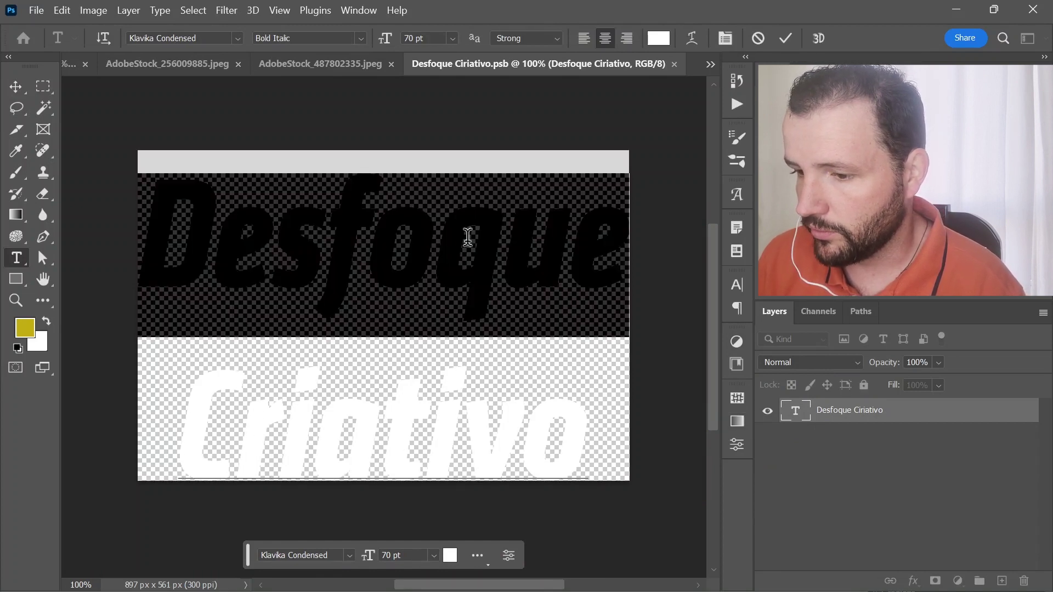
{"action": "left_click", "coordinate": [361, 41]}
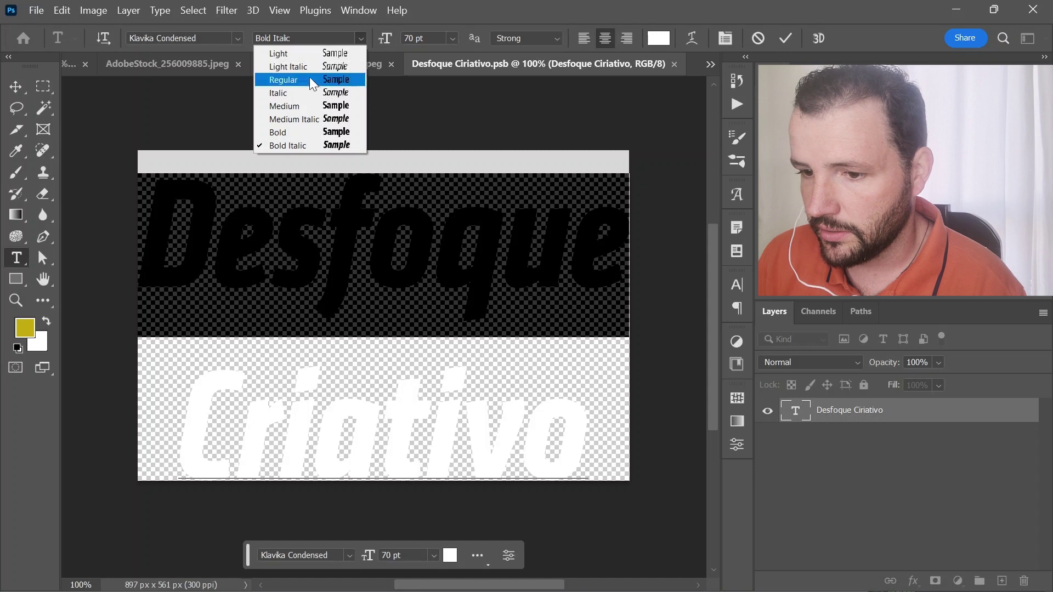
{"action": "left_click", "coordinate": [321, 53]}
{"action": "left_click", "coordinate": [364, 37]}
{"action": "left_click", "coordinate": [313, 65]}
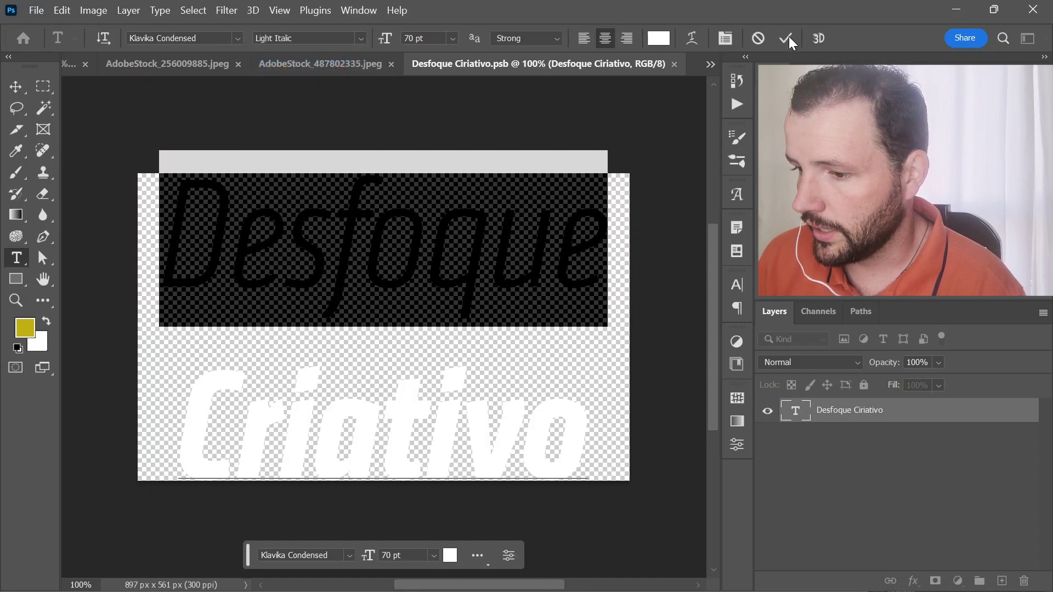
{"action": "left_click", "coordinate": [787, 38]}
Save and close the .psb so all six copies update
{"action": "key", "text": "v"}
{"action": "key", "text": "ctrl+s"}
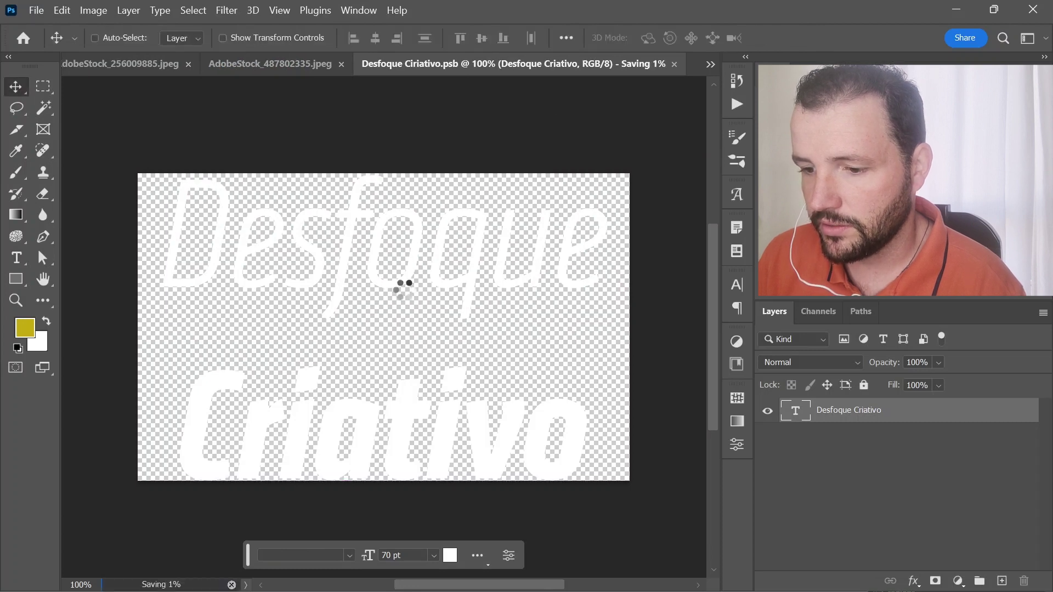
{"action": "key", "text": "ctrl+w"}
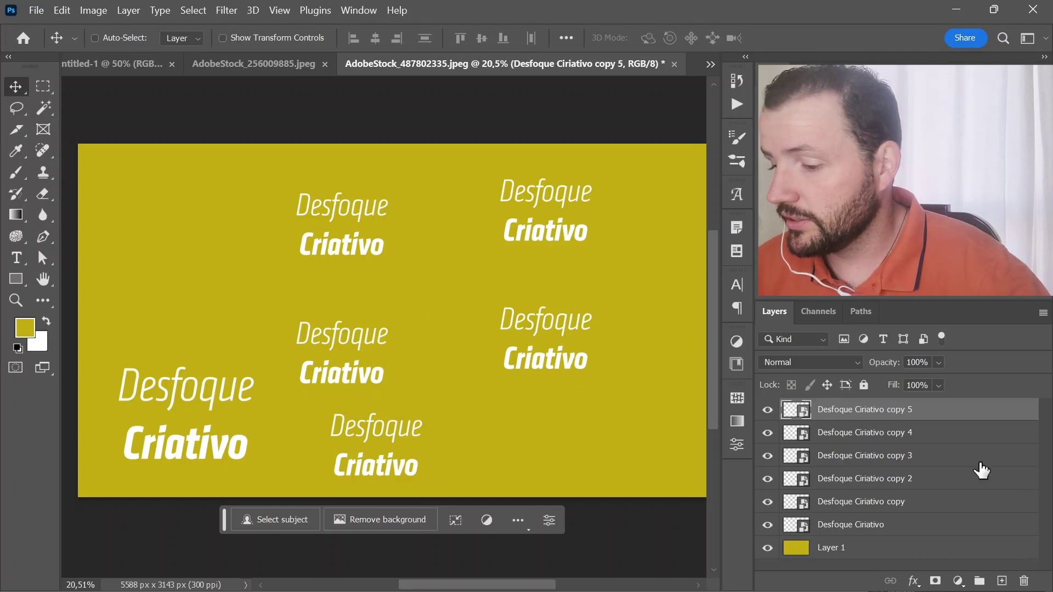
{"action": "mouse_move", "coordinate": [865, 455]}
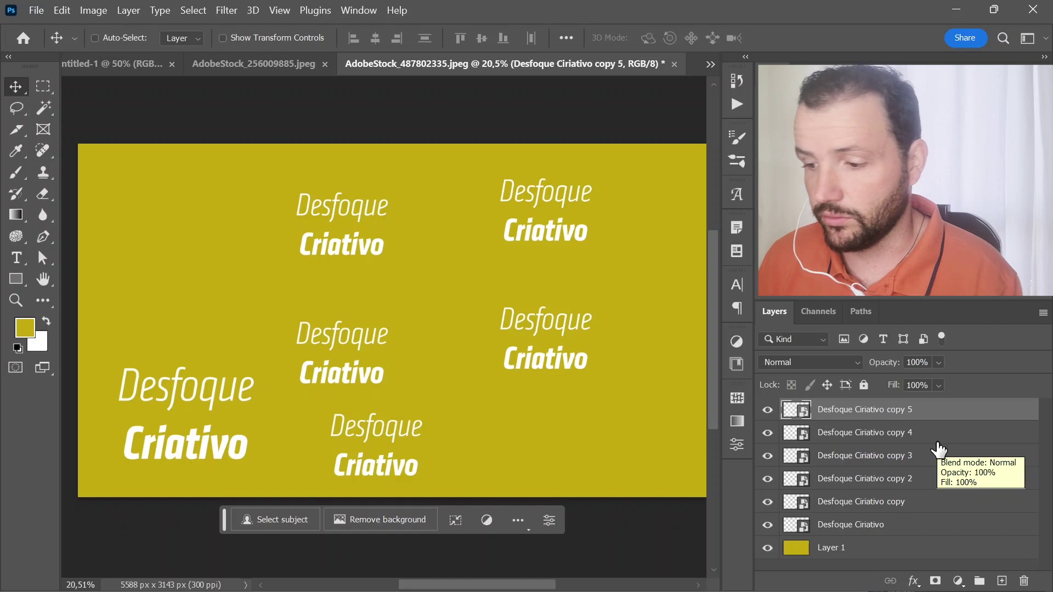
Delete the five extra text copies and centre the remaining Desfoque Criativo on the canvas
{"action": "left_click", "coordinate": [884, 504], "text": "shift"}
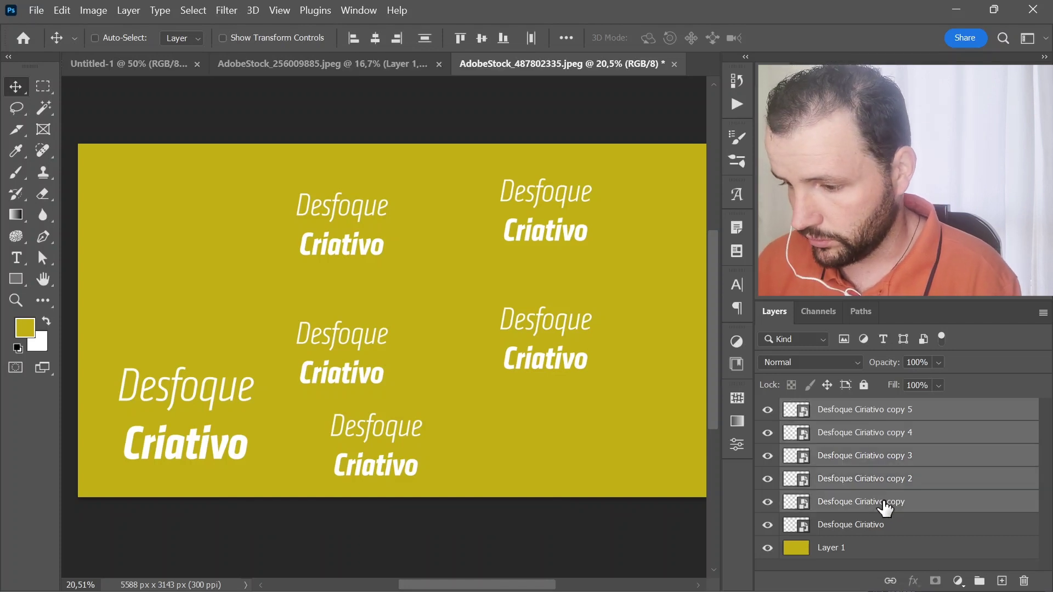
{"action": "key", "text": "Delete"}
{"action": "mouse_move", "coordinate": [565, 203]}
{"action": "left_mouse_down"}
{"action": "mouse_move", "coordinate": [442, 276]}
{"action": "mouse_move", "coordinate": [535, 288]}
{"action": "left_mouse_up"}
{"action": "key", "text": "ctrl+t"}
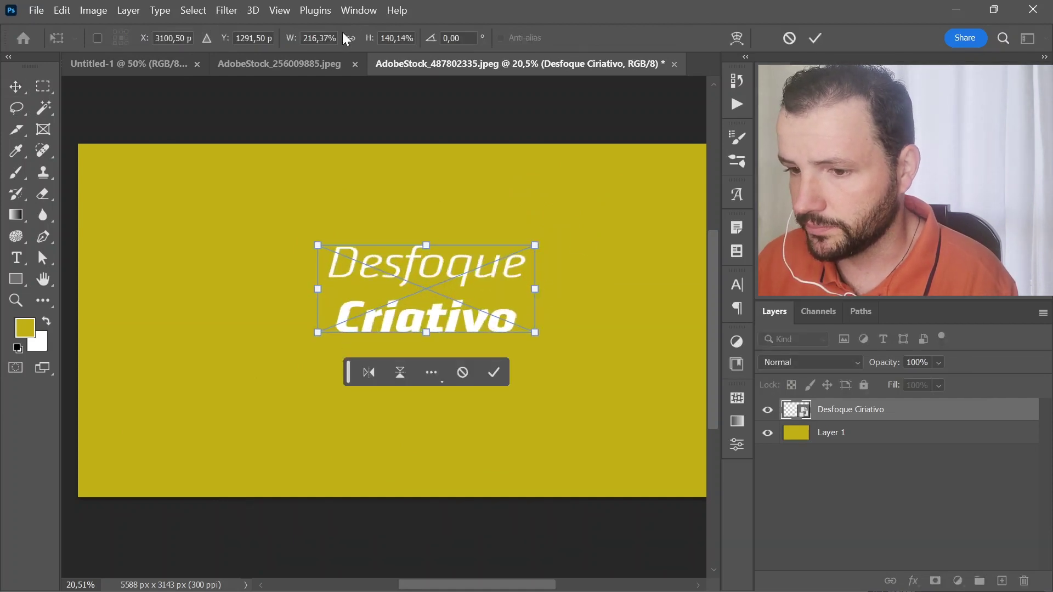
{"action": "key", "text": "Escape"}
{"action": "left_click_drag", "start_coordinate": [423, 284], "coordinate": [417, 317]}
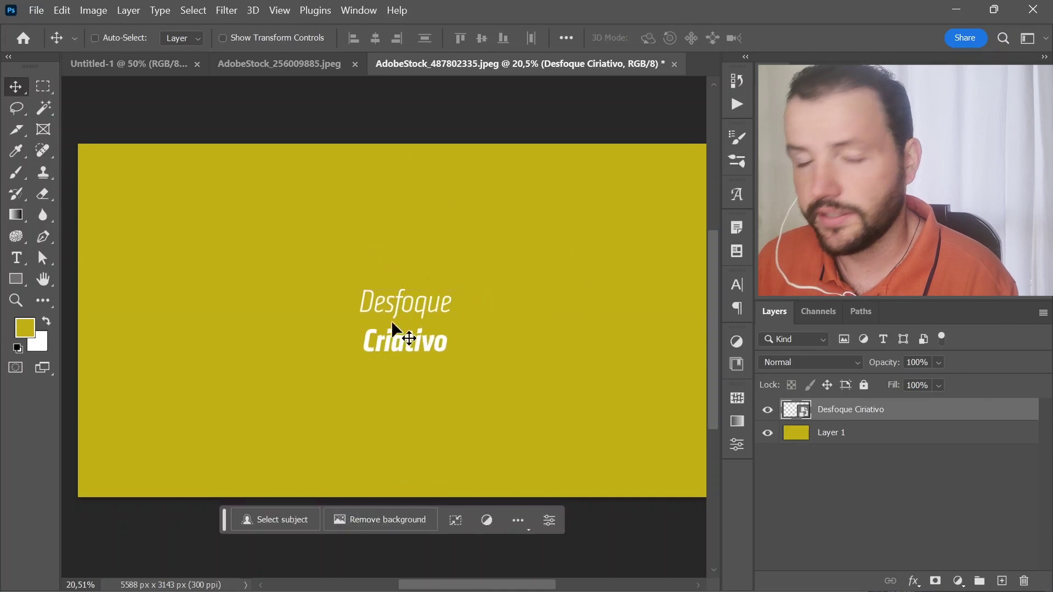
{"action": "right_click", "coordinate": [840, 417]}
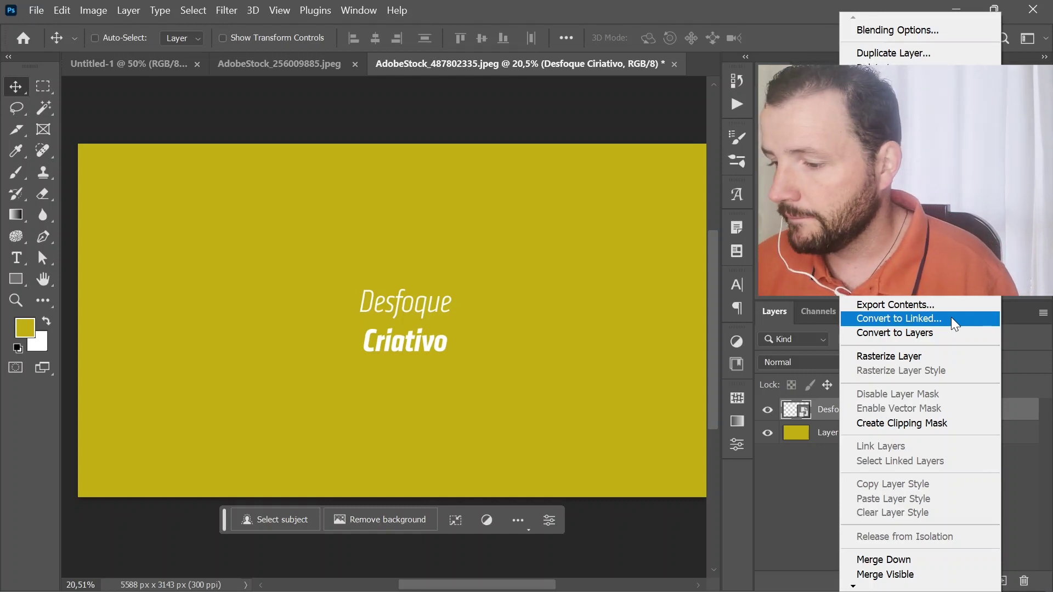
Convert the Desfoque Criativo smart object to linked, saving its contents as a .psb file
{"action": "left_click", "coordinate": [952, 318]}
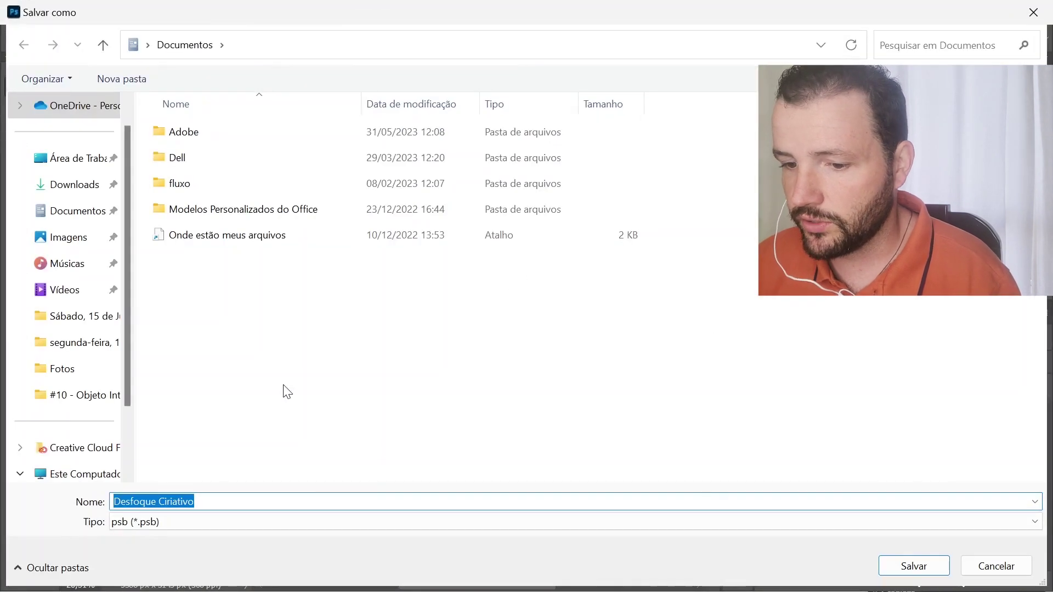
{"action": "left_click", "coordinate": [918, 565]}
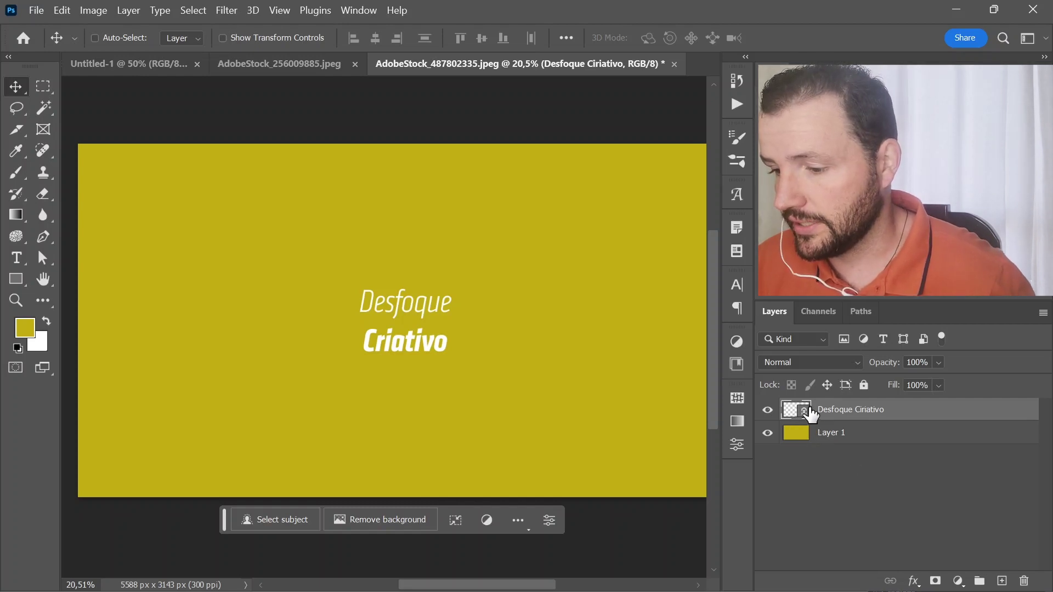
{"action": "right_click", "coordinate": [872, 409]}
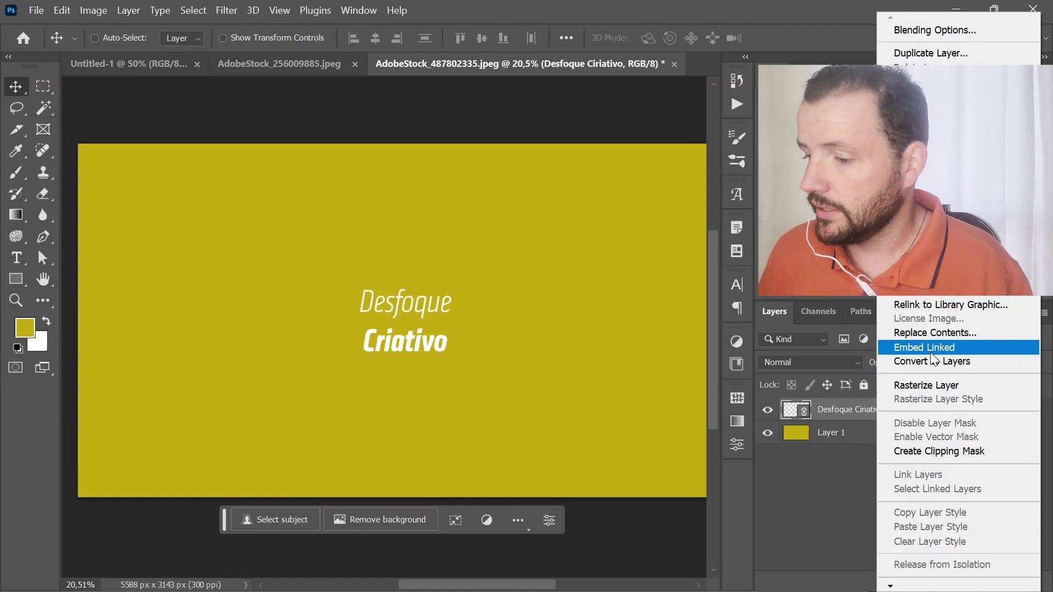
Choose Embed Linked so the Desfoque Criativo contents live inside the document again
{"action": "left_click", "coordinate": [979, 346]}
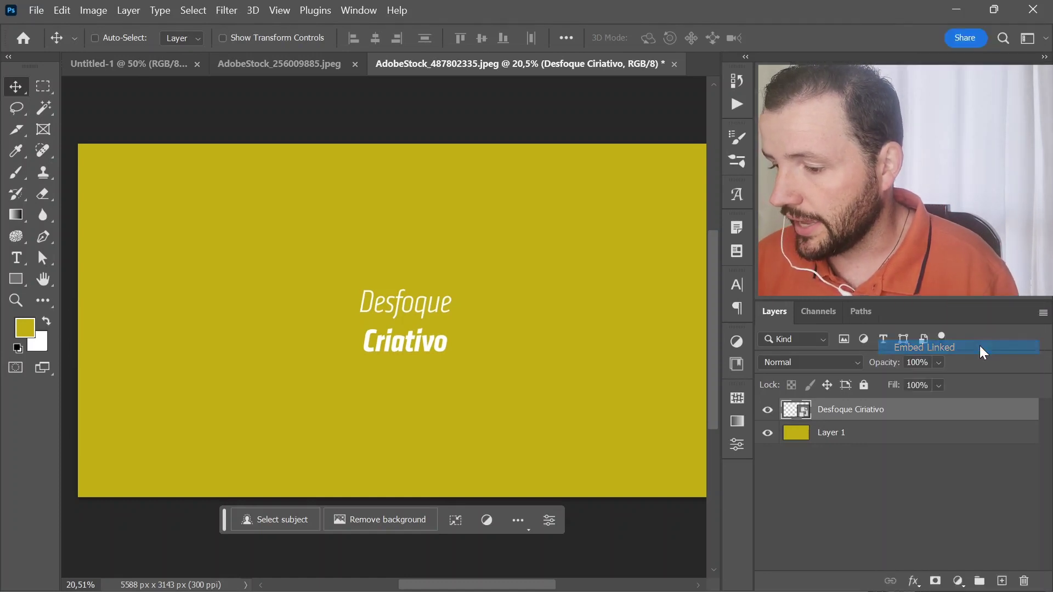